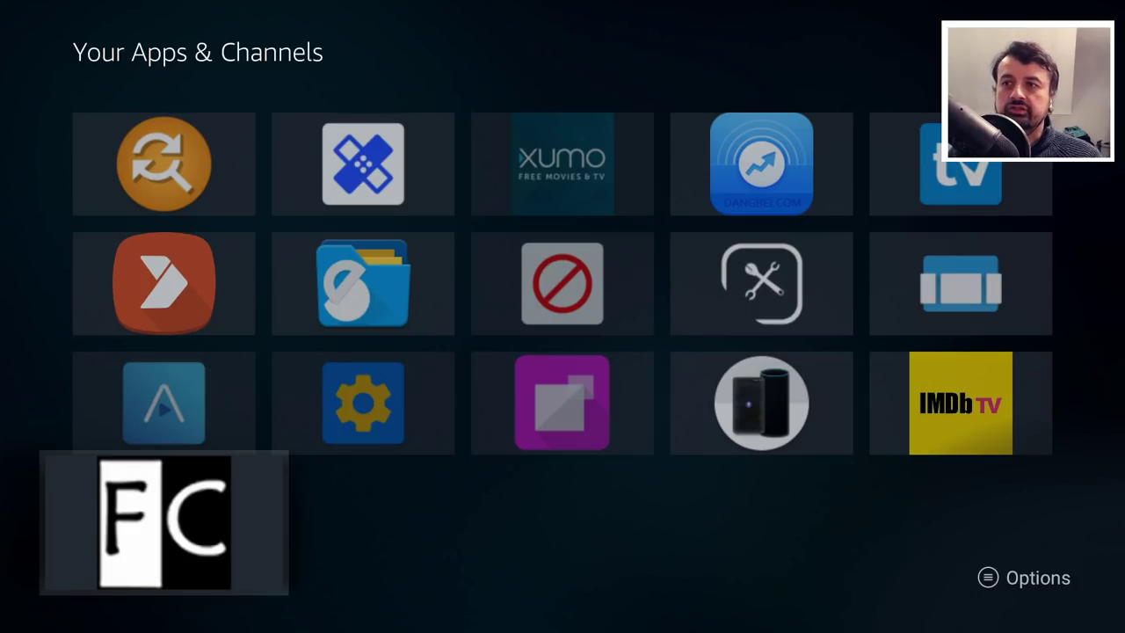
# Open FileChef and enter "iron man" as the search text.
pyautogui.press('Return')
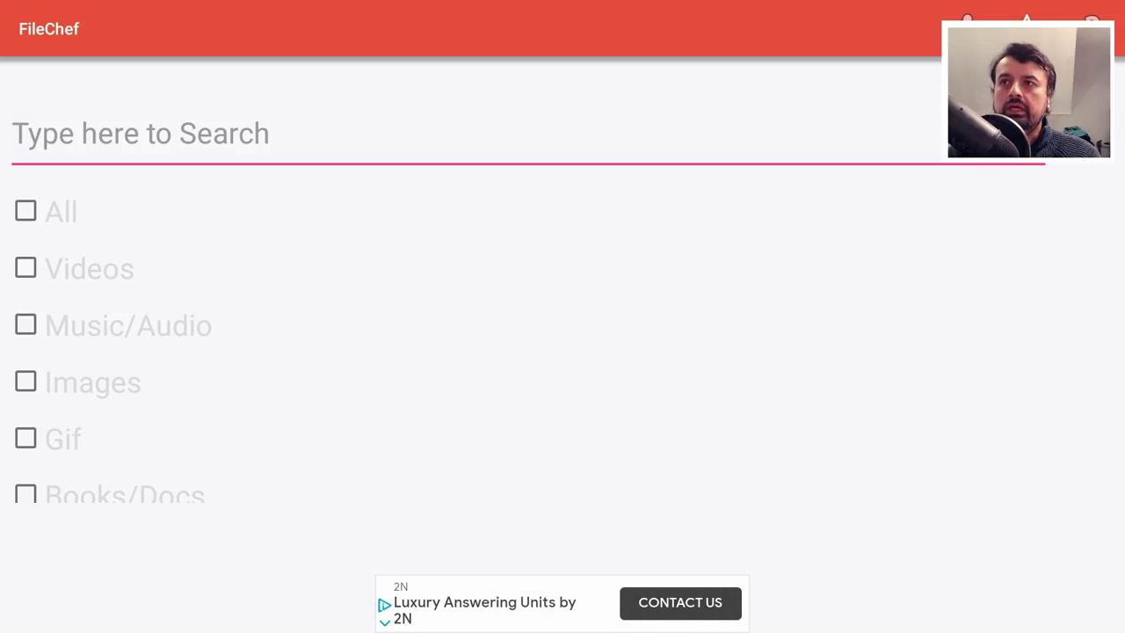
pyautogui.press('Return')
pyautogui.press('Down')
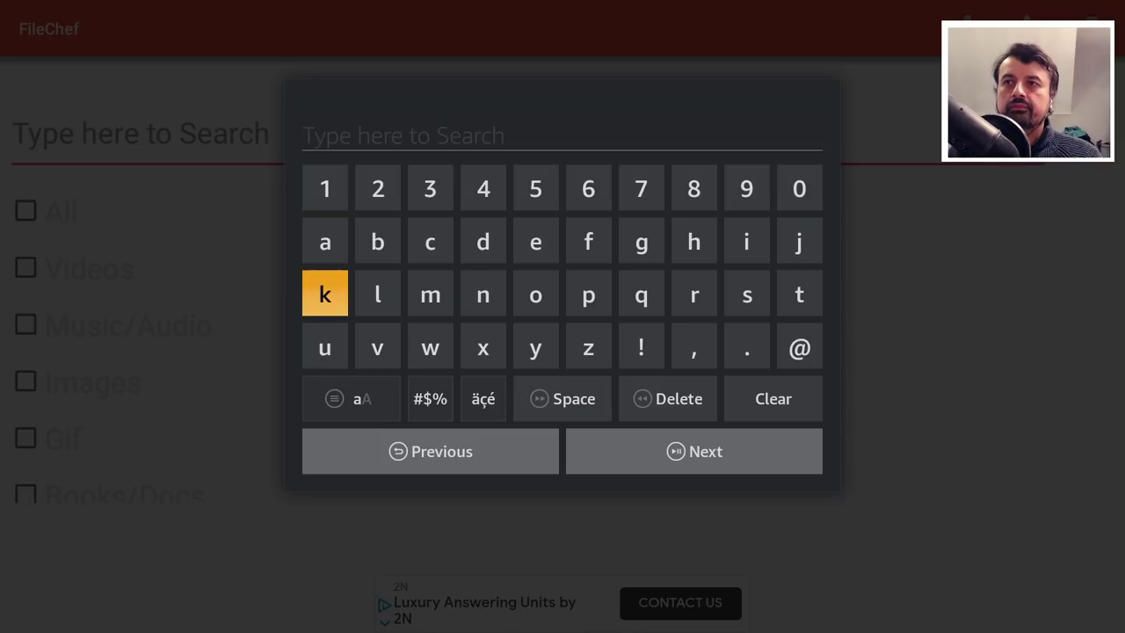
pyautogui.press('Down')
pyautogui.press('Right')
pyautogui.press('Right')
pyautogui.press('Right')
pyautogui.press('Up')
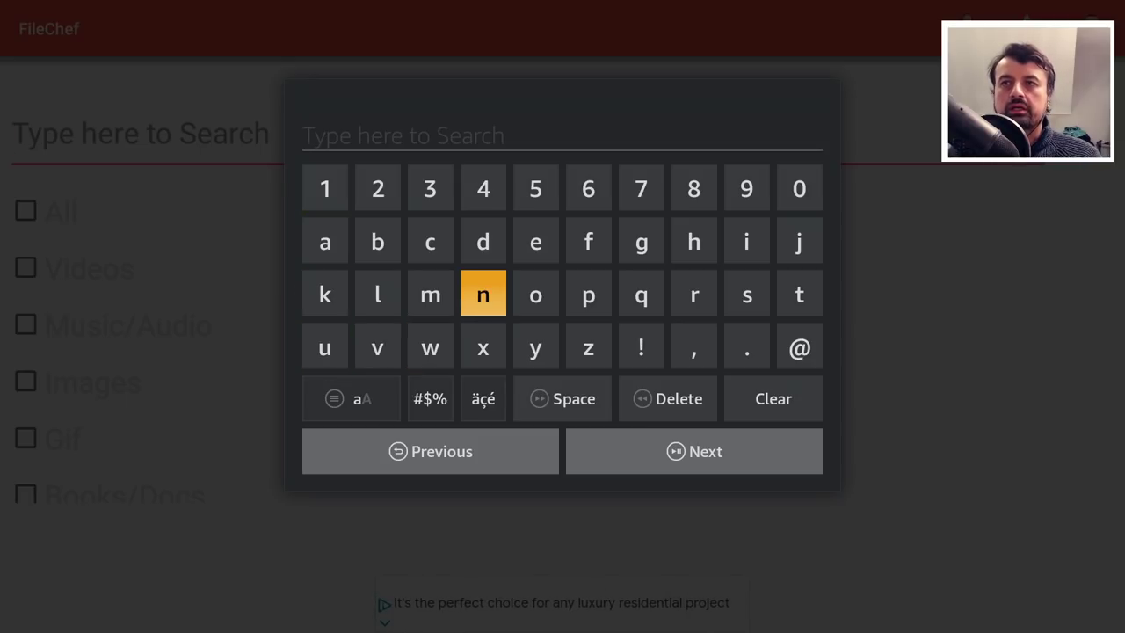
pyautogui.press('Up')
pyautogui.press('Right')
pyautogui.press('Right')
pyautogui.press('Right')
pyautogui.press('Right')
pyautogui.press('Right')
pyautogui.press('Return')
pyautogui.press('Left')
pyautogui.press('Left')
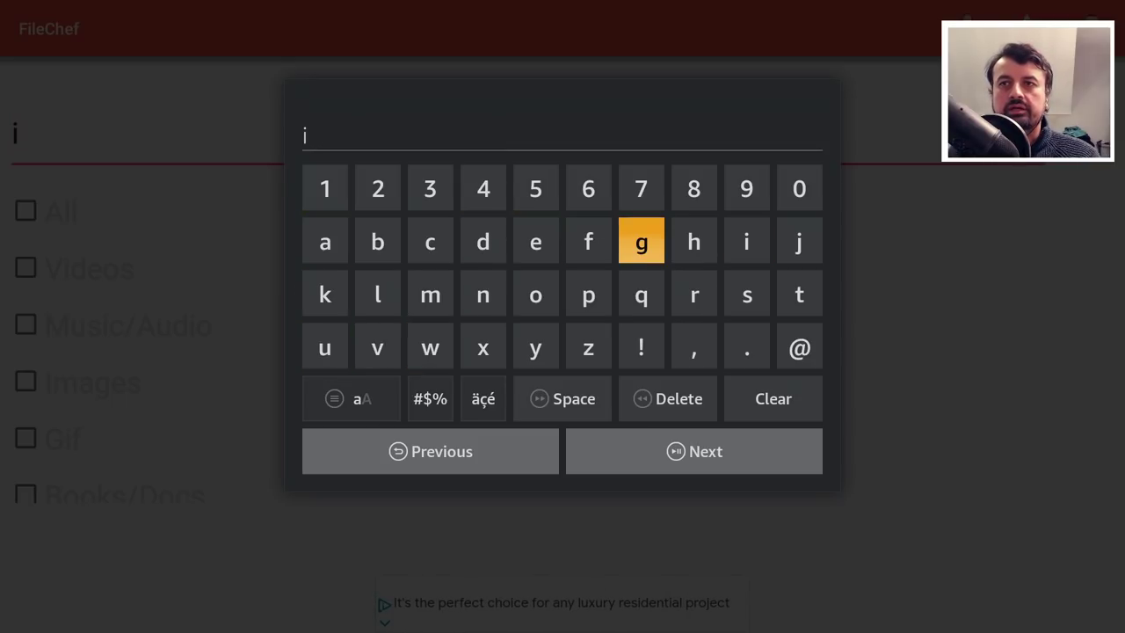
pyautogui.press('Down')
pyautogui.press('Right')
pyautogui.press('Return')
pyautogui.press('Left')
pyautogui.write('on man')
pyautogui.press('Right')
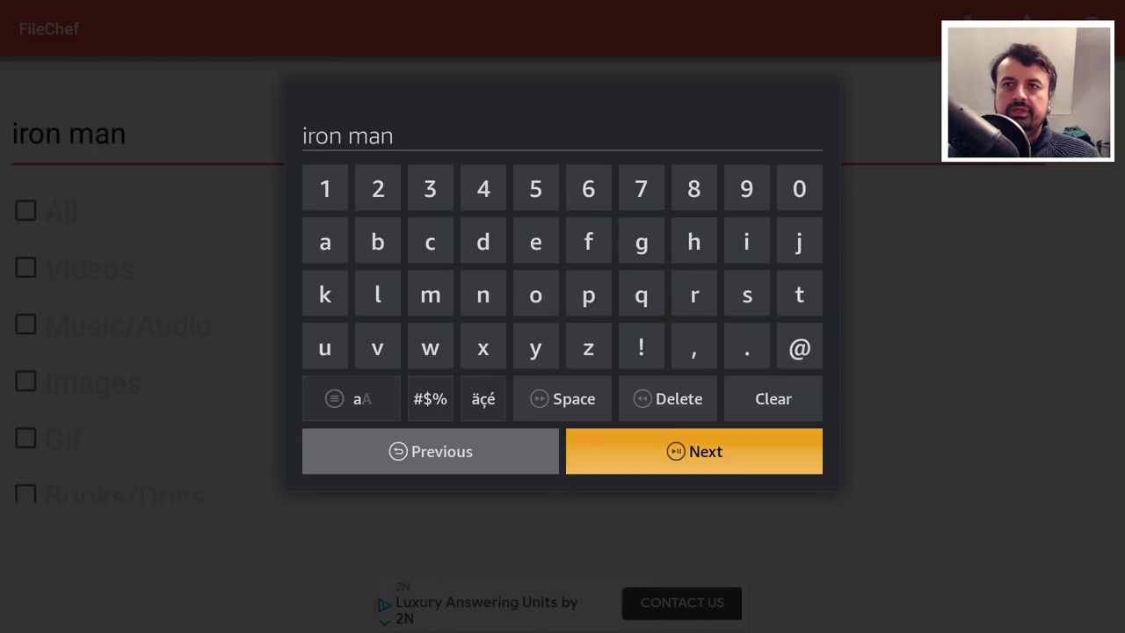
pyautogui.press('Return')
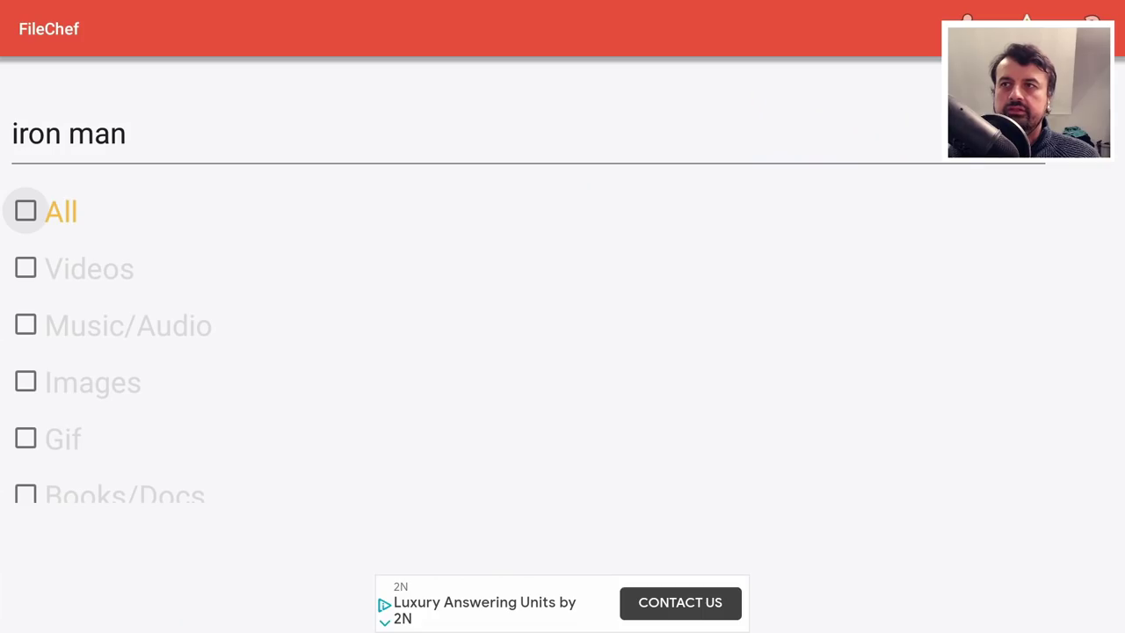
# Limit the file search to the Videos category.
pyautogui.press('Up')
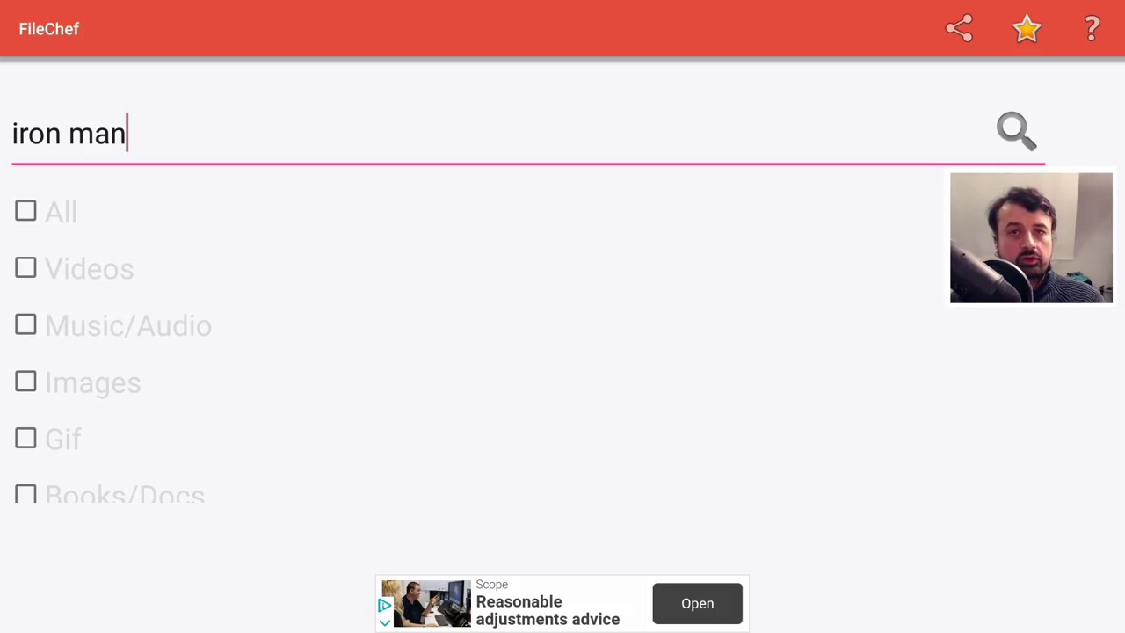
pyautogui.press('Down')
pyautogui.press('Down')
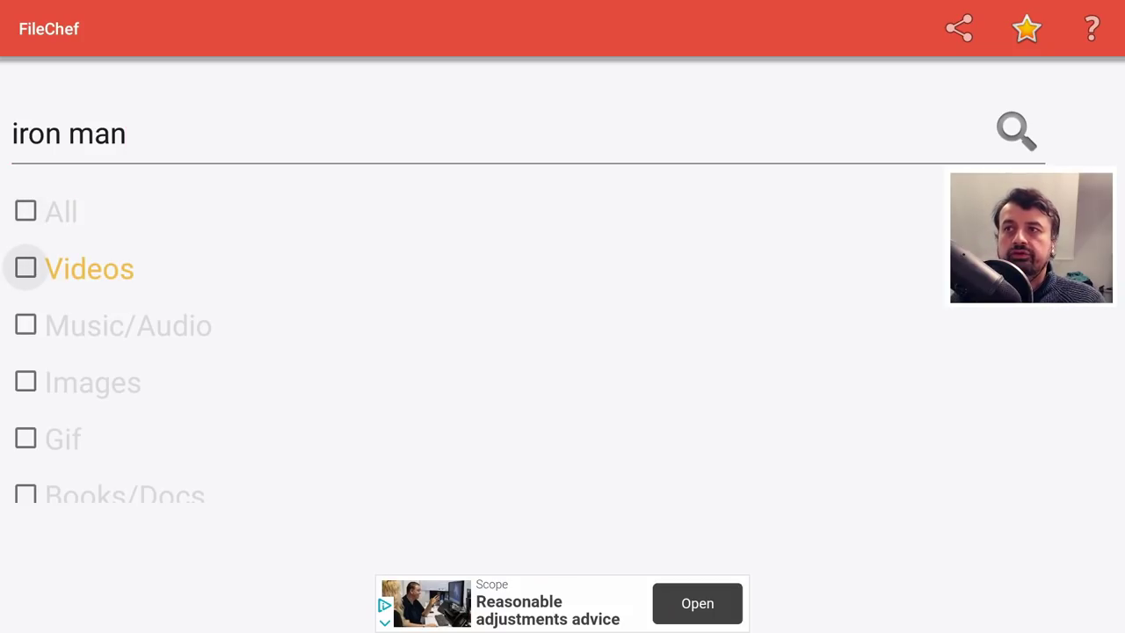
pyautogui.press('Return')
pyautogui.press('Up')
pyautogui.press('Down')
pyautogui.press('Down')
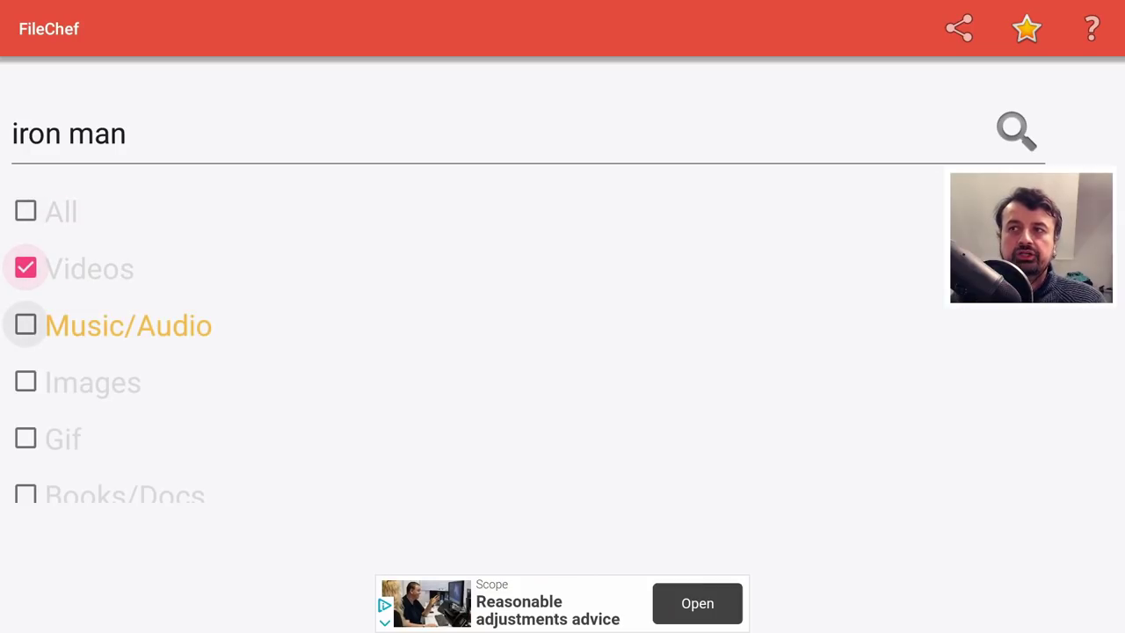
# Run the "iron man" video search and open the results in Firefox.
pyautogui.press('Up')
pyautogui.press('Up')
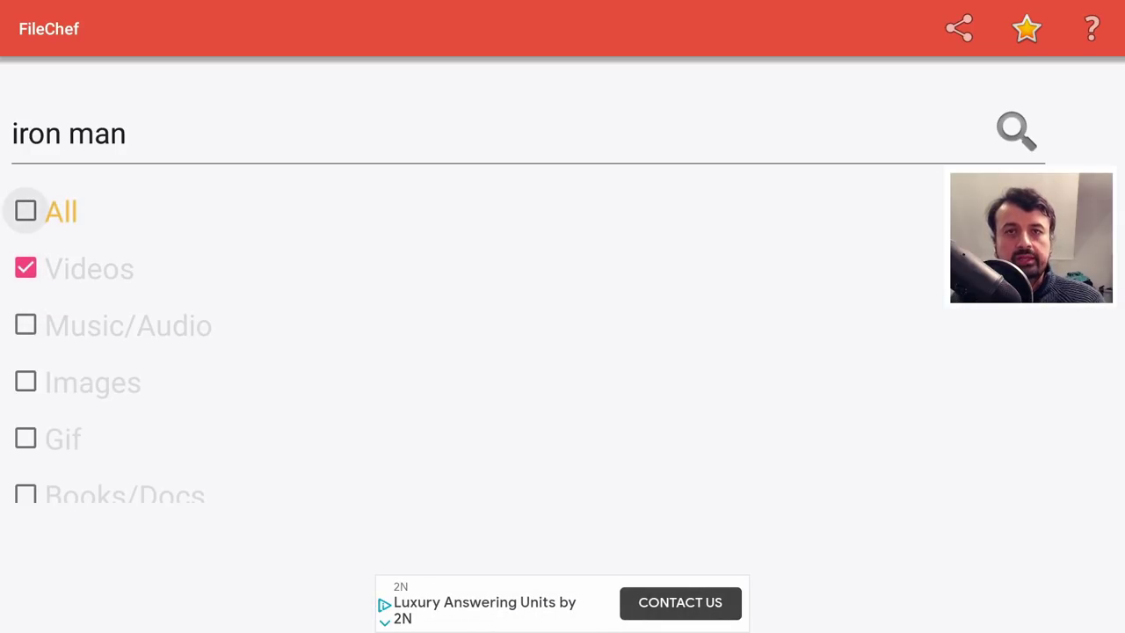
pyautogui.press('Up')
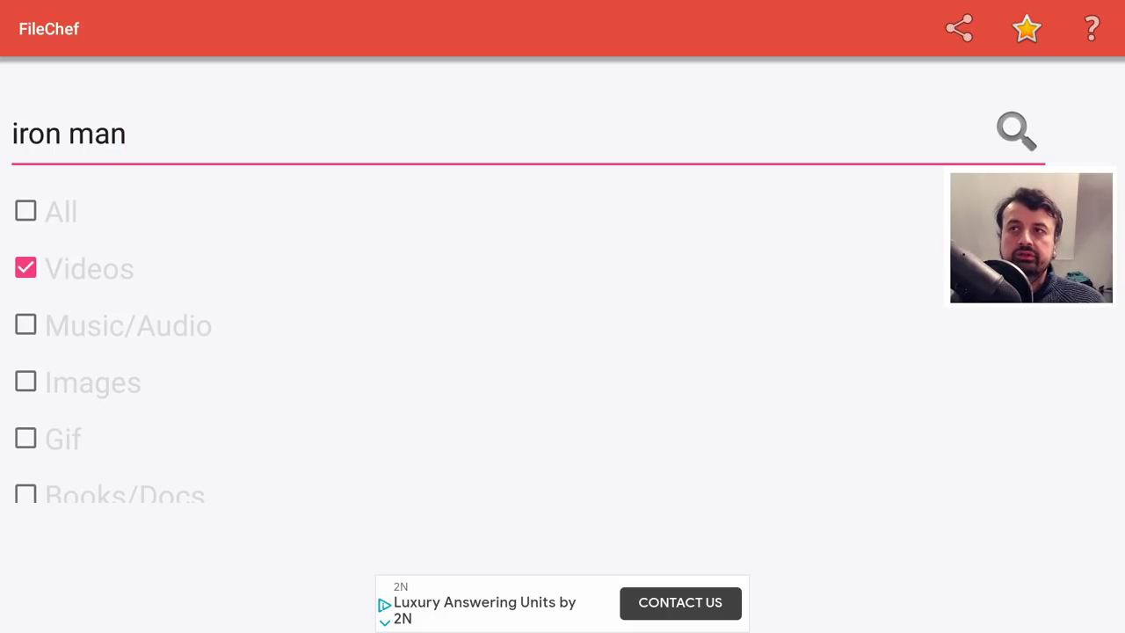
pyautogui.press('Return')
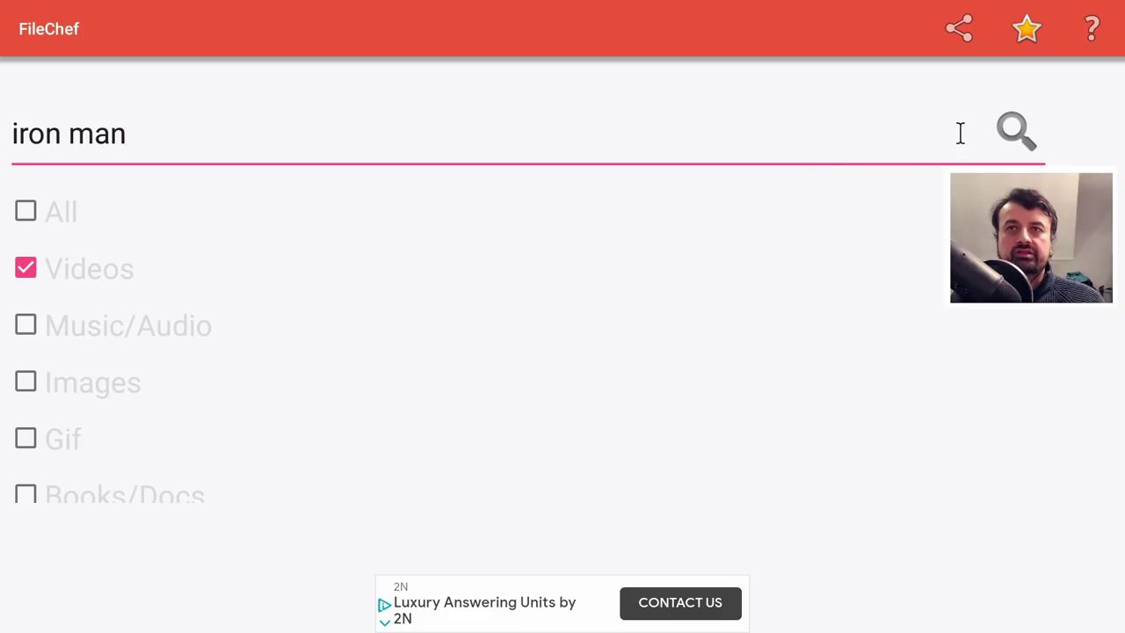
pyautogui.click(1015, 130)
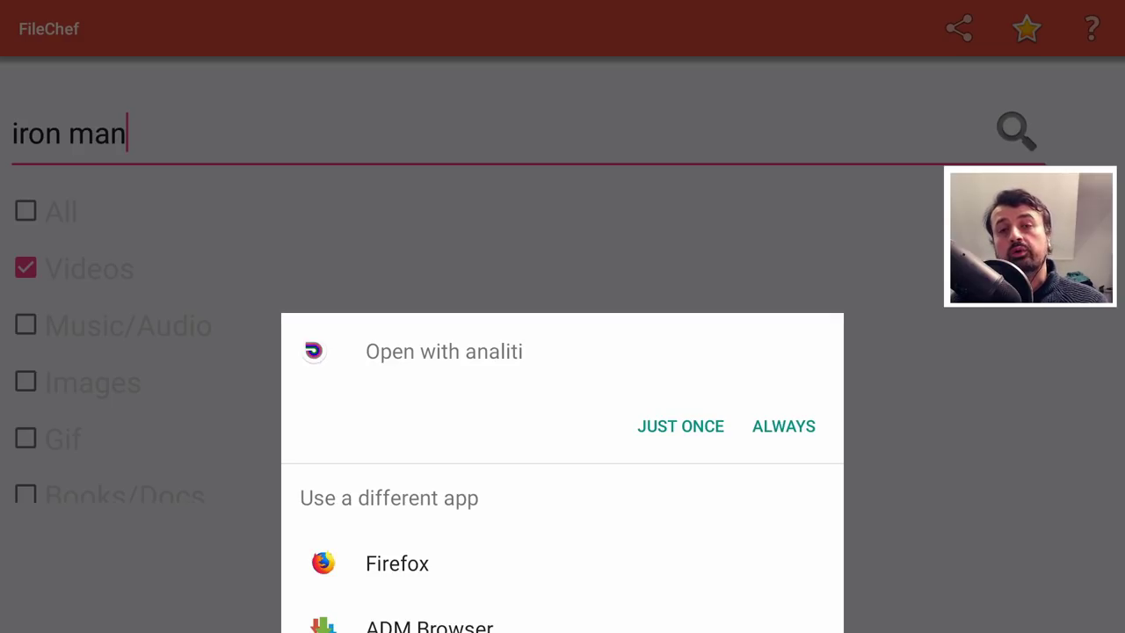
pyautogui.click(397, 563)
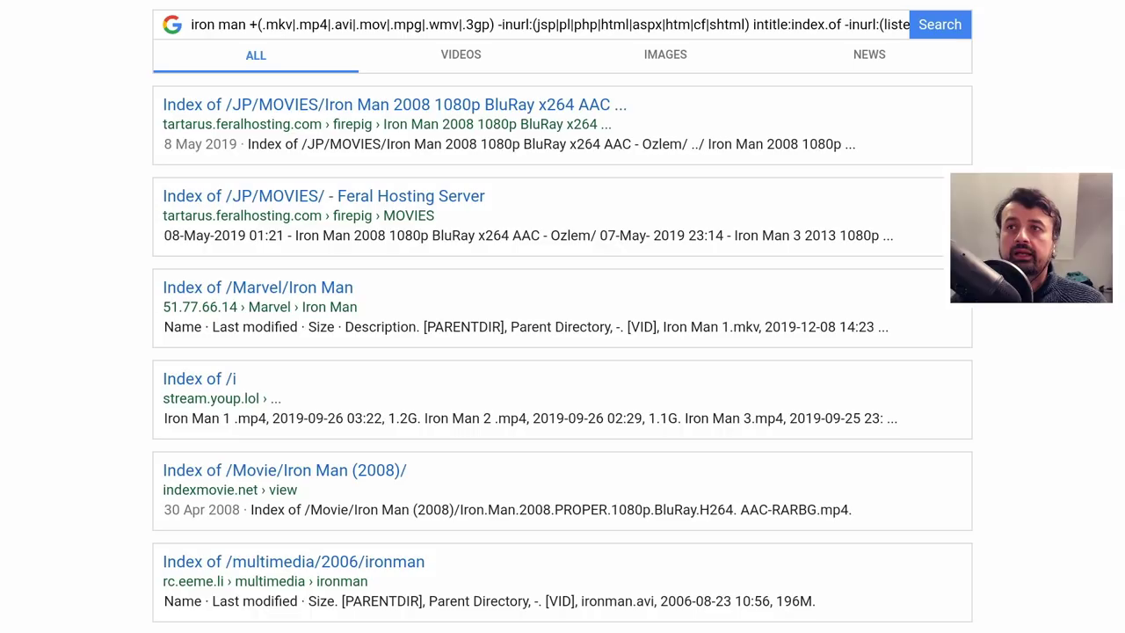
# Open the "Index of /JP/MOVIES/ - Feral Hosting Server" result and go into its Iron Man 2008 1080p BluRay folder.
pyautogui.click(563, 338)
pyautogui.moveTo(562, 338)
pyautogui.mouseDown()
pyautogui.moveTo(145, 339)
pyautogui.moveTo(360, 339)
pyautogui.mouseUp()
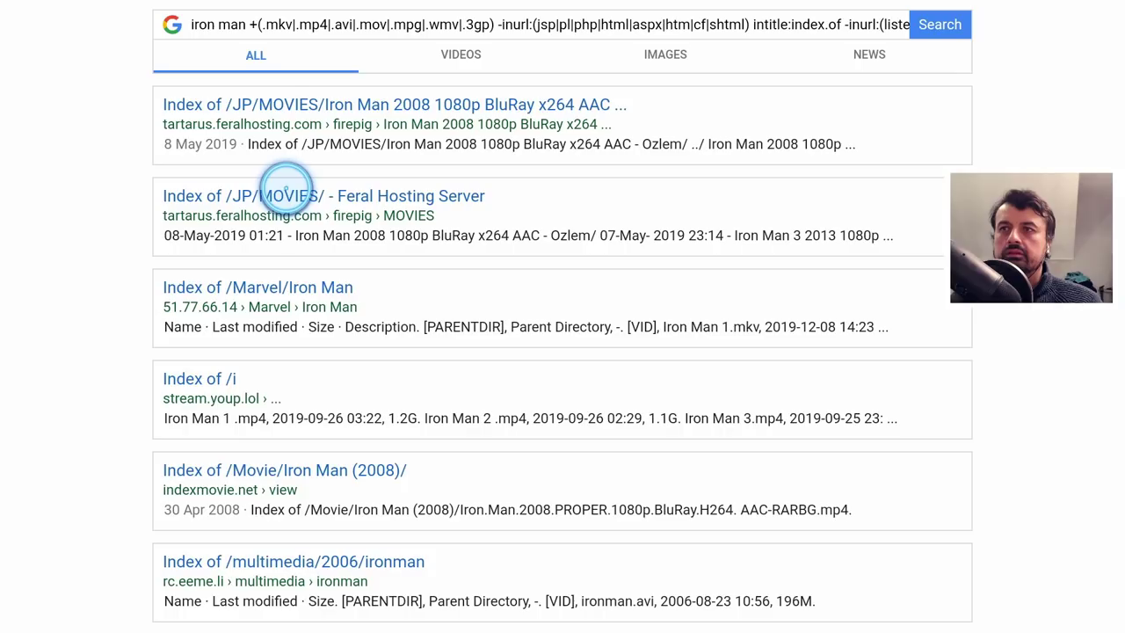
pyautogui.click(285, 191)
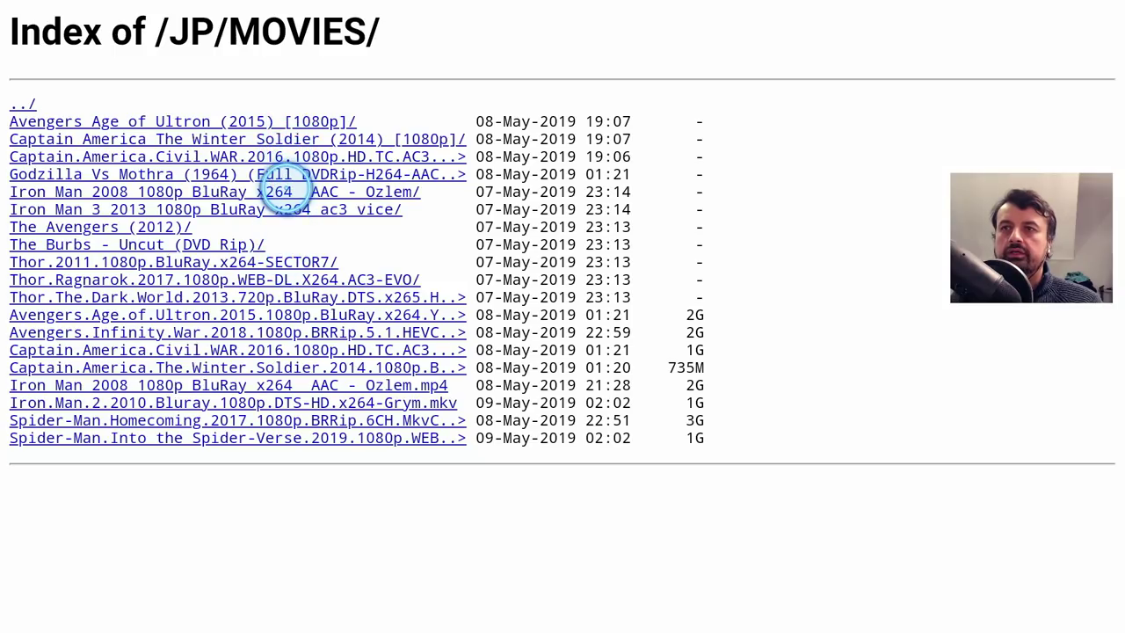
pyautogui.click(285, 188)
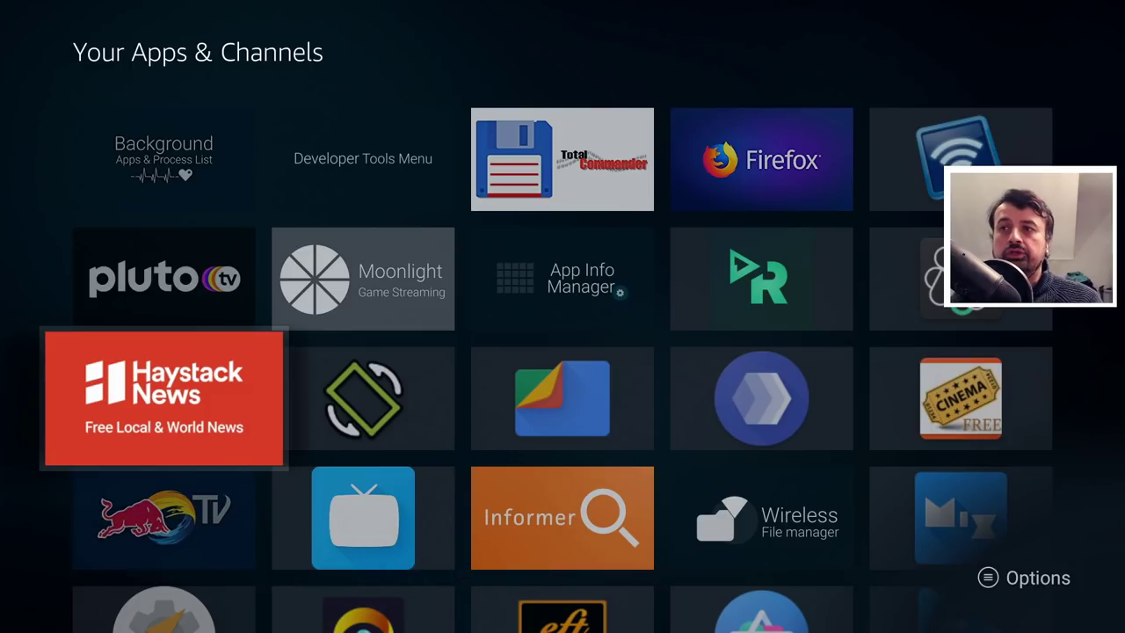
# Open Haystack News and start its setup with the daily headline topics, without signing in.
pyautogui.press('Return')
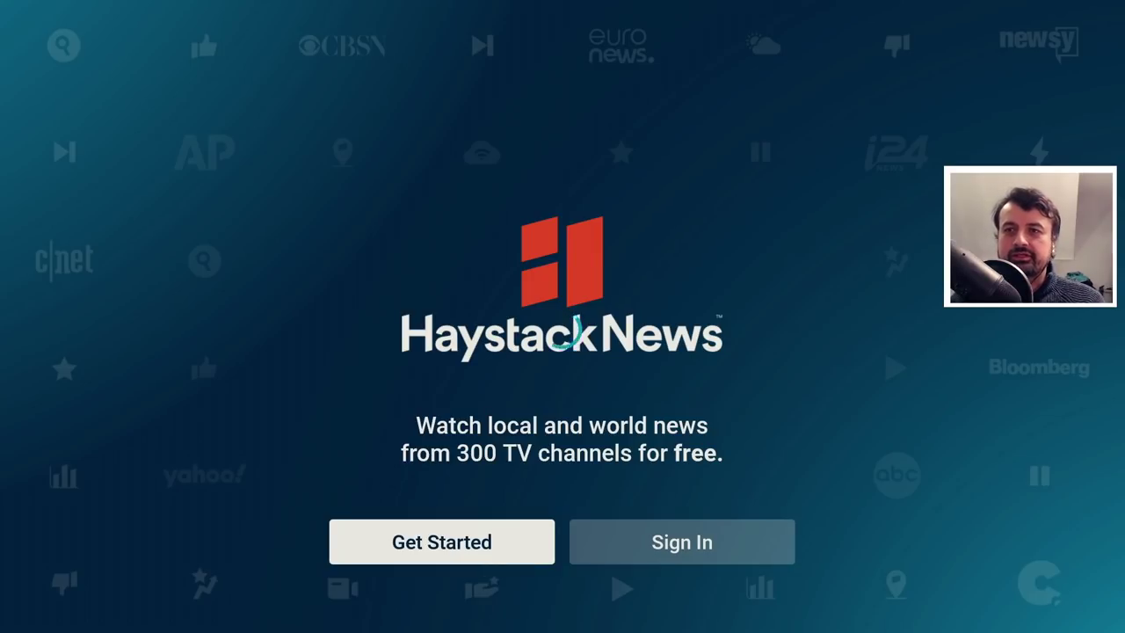
pyautogui.press('Return')
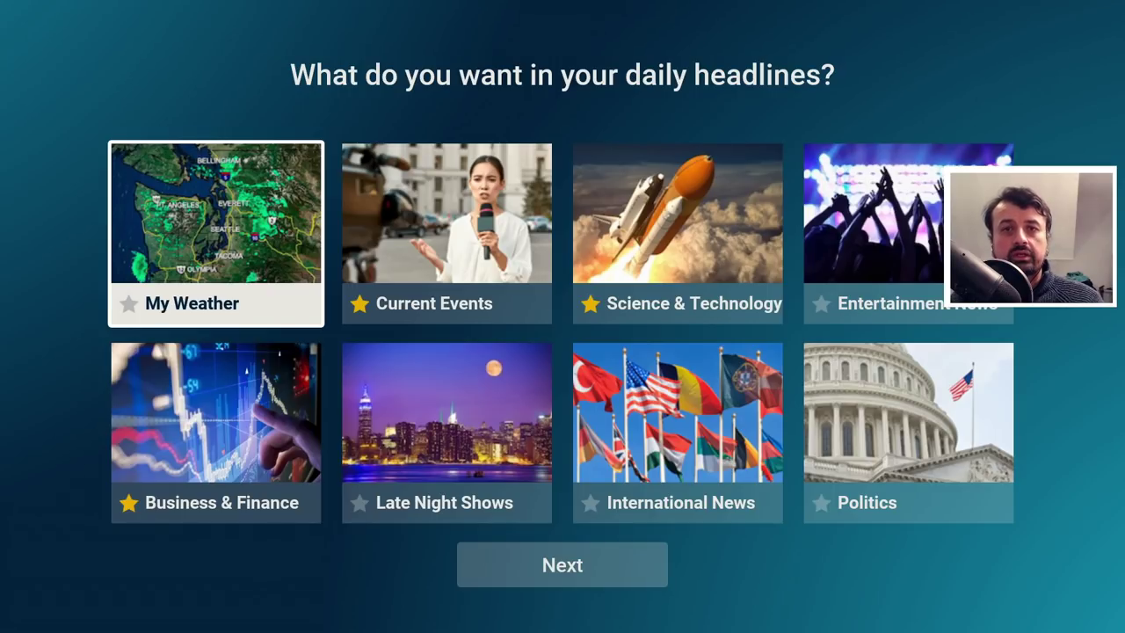
pyautogui.press('Right')
pyautogui.press('Right')
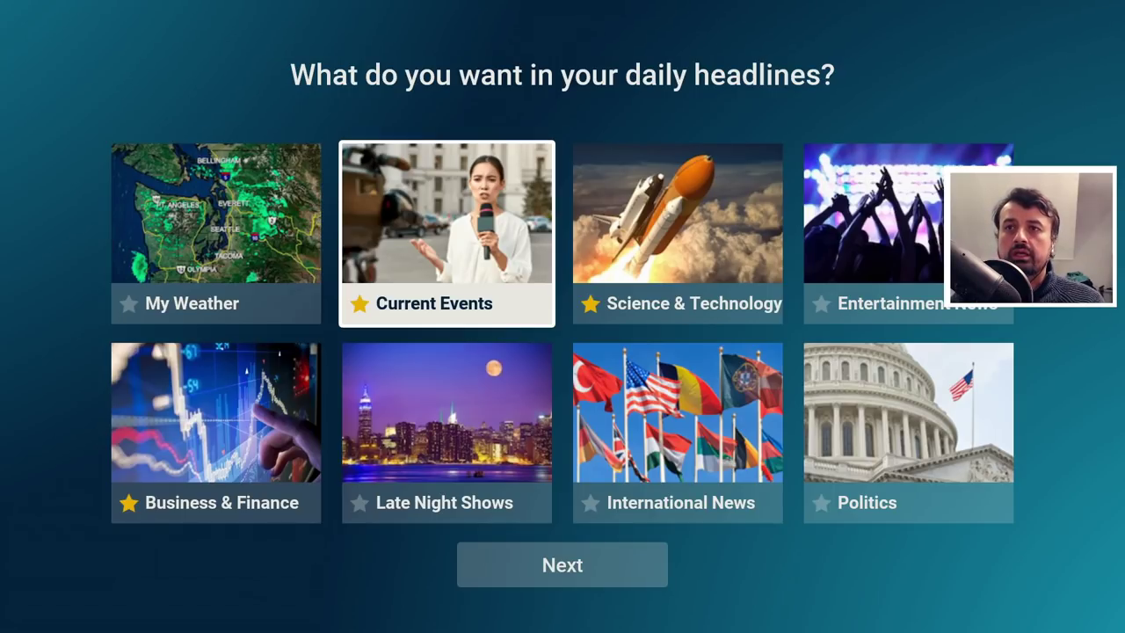
pyautogui.press('Left')
pyautogui.press('Right')
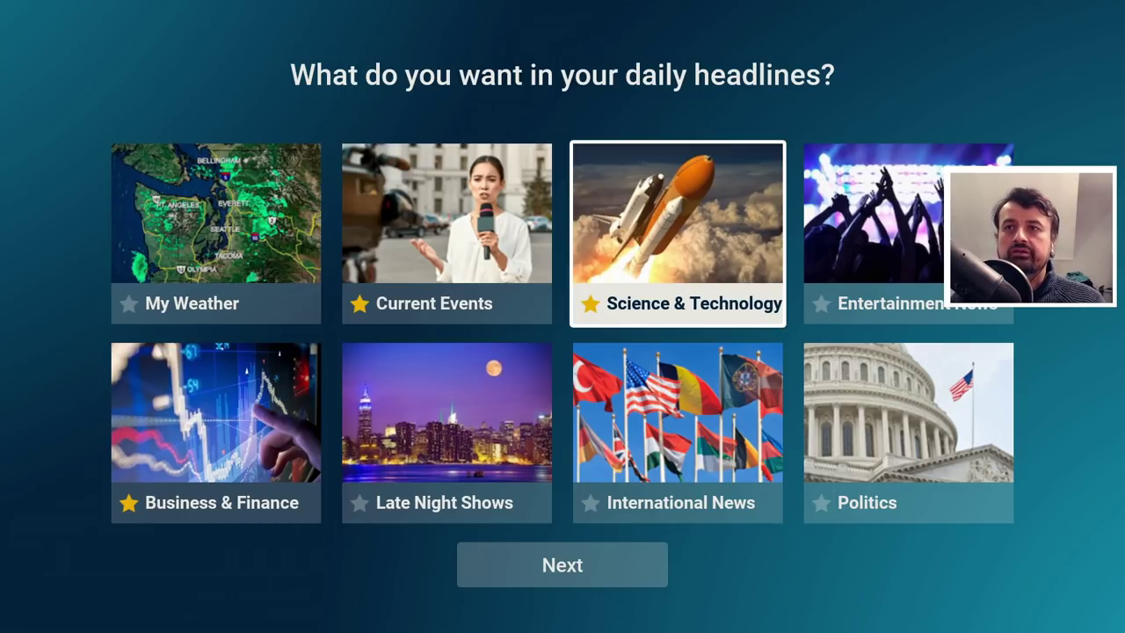
pyautogui.press('Left')
pyautogui.press('Left')
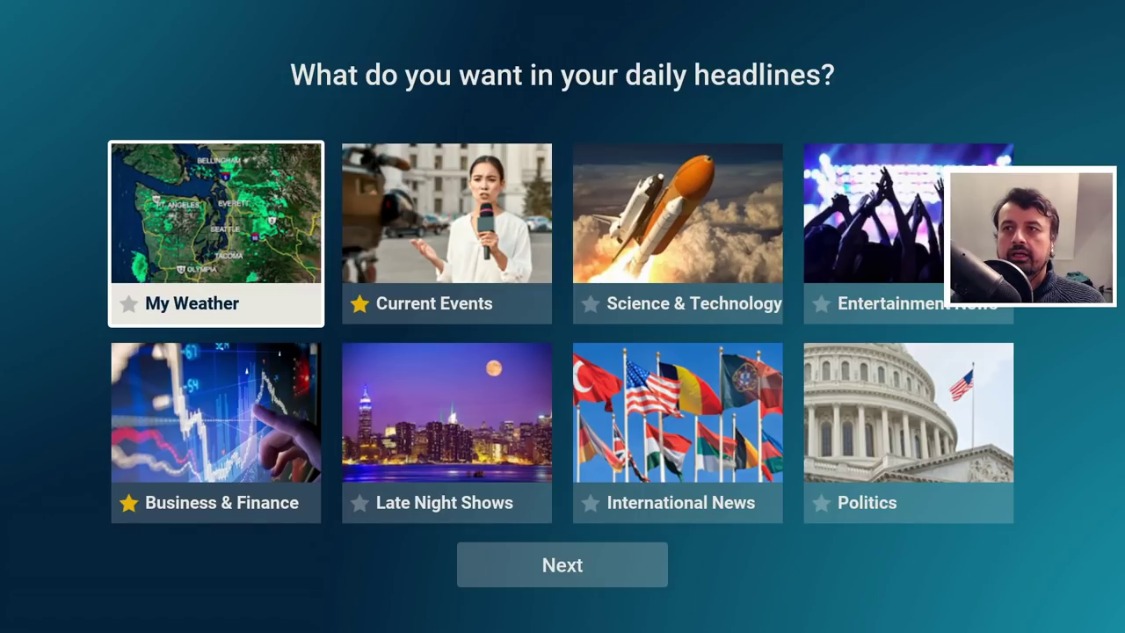
# Follow My Weather, Science & Technology and Entertainment News, unfollow Current Events, and continue to the news sources.
pyautogui.press('Return')
pyautogui.press('Right')
pyautogui.press('Right')
pyautogui.press('Return')
pyautogui.press('Right')
pyautogui.press('Return')
pyautogui.press('Left')
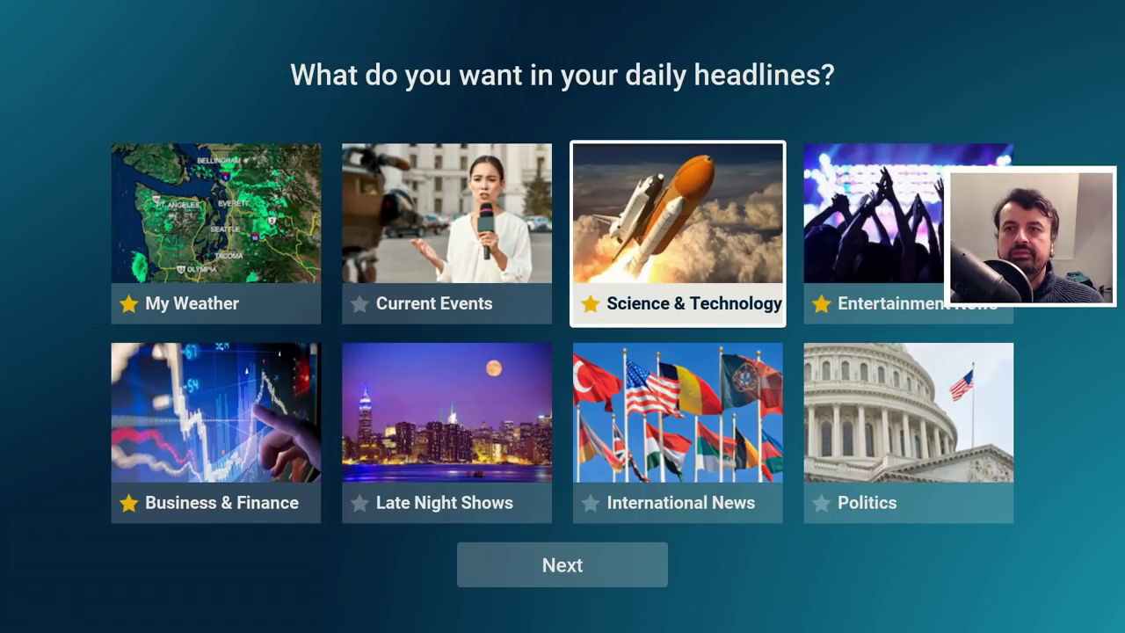
pyautogui.press('Left')
pyautogui.press('Down')
pyautogui.press('Down')
pyautogui.press('Return')
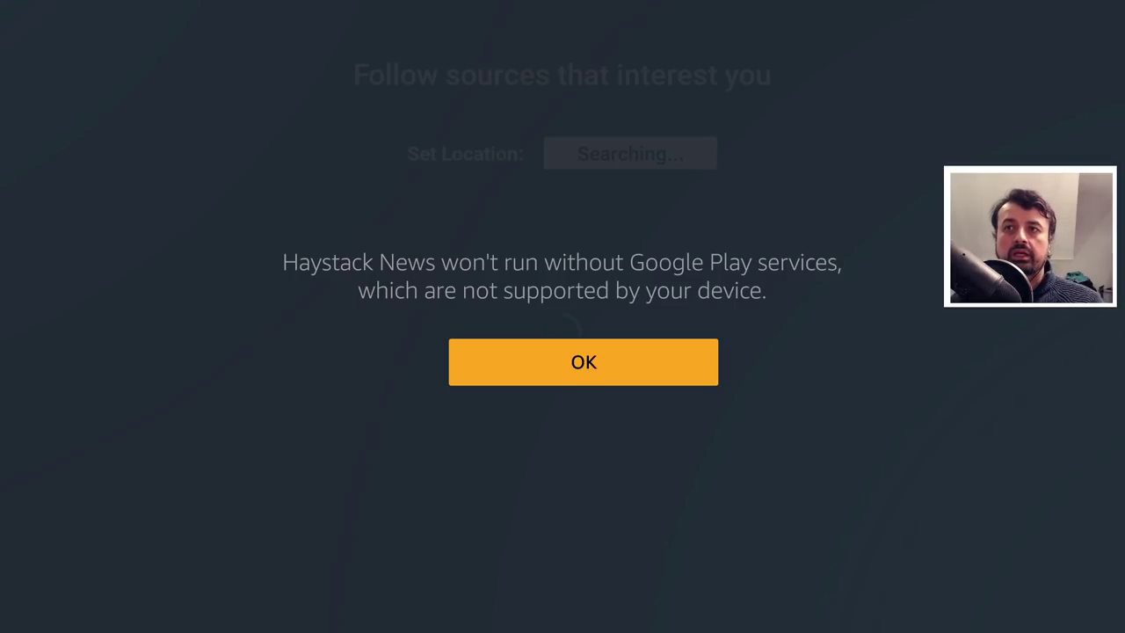
# Dismiss the Google Play services notice and set the news location to London.
pyautogui.press('Return')
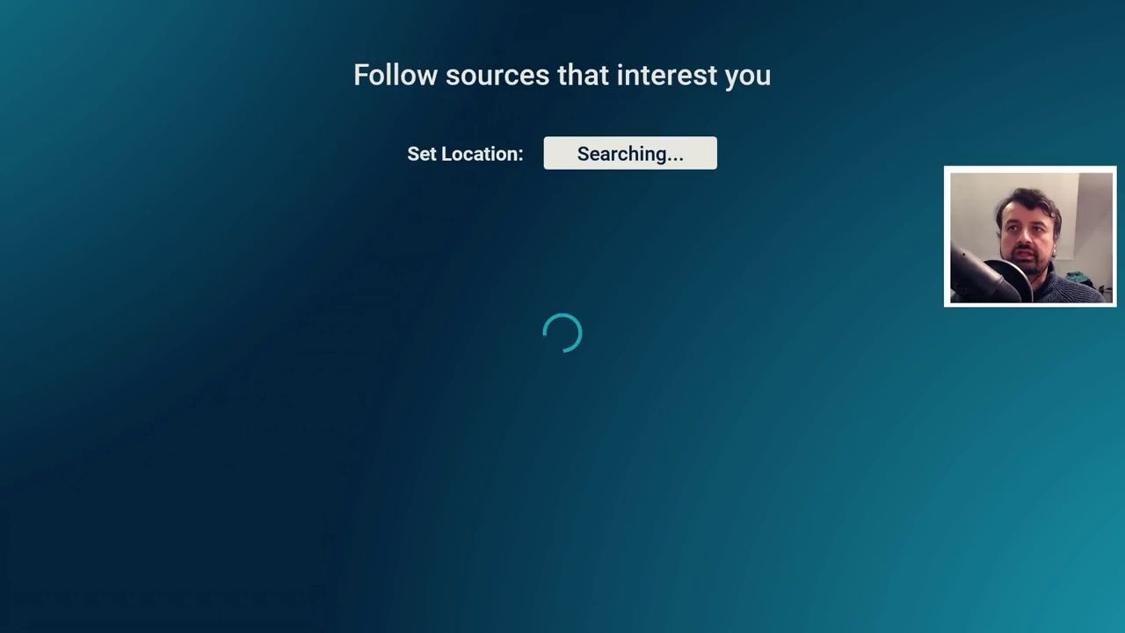
pyautogui.press('Down')
pyautogui.press('Down')
pyautogui.press('Right')
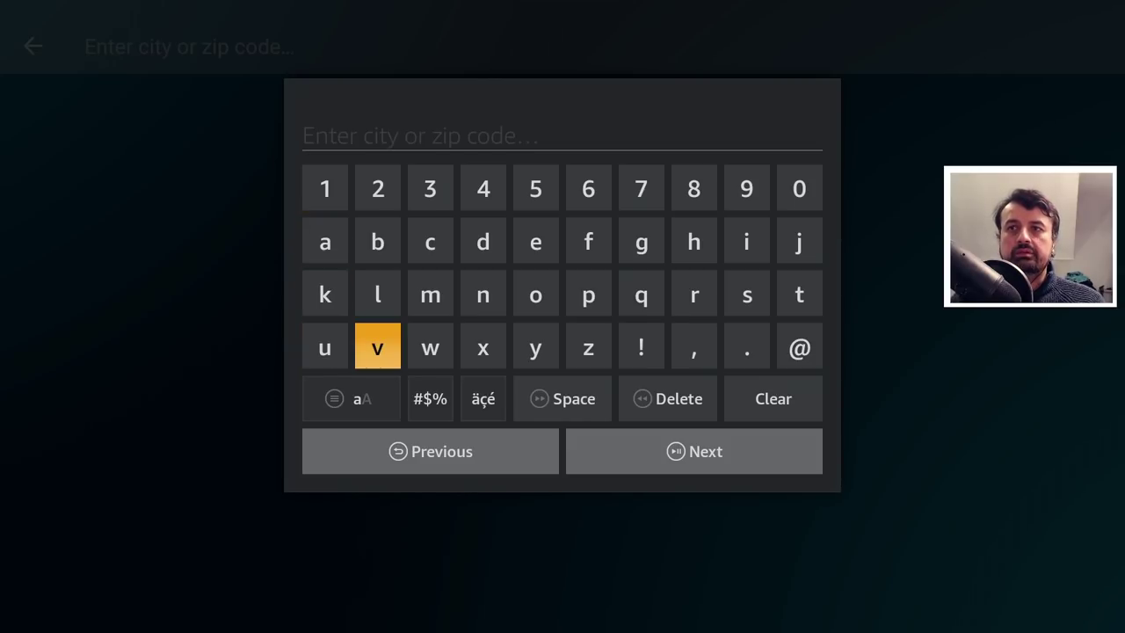
pyautogui.press('Left')
pyautogui.press('Left')
pyautogui.press('Up')
pyautogui.press('Right')
pyautogui.press('Right')
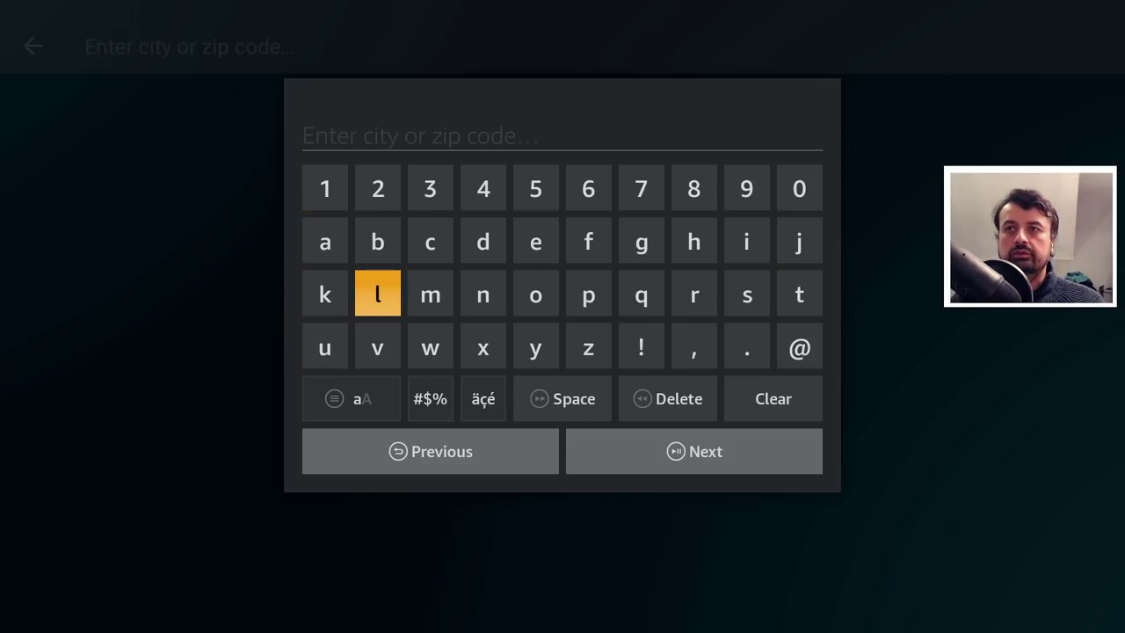
pyautogui.press('Return')
pyautogui.press('Left')
pyautogui.press('Left')
pyautogui.press('Left')
pyautogui.press('Left')
pyautogui.press('Left')
pyautogui.press('Left')
pyautogui.press('Left')
pyautogui.press('Return')
pyautogui.press('Up')
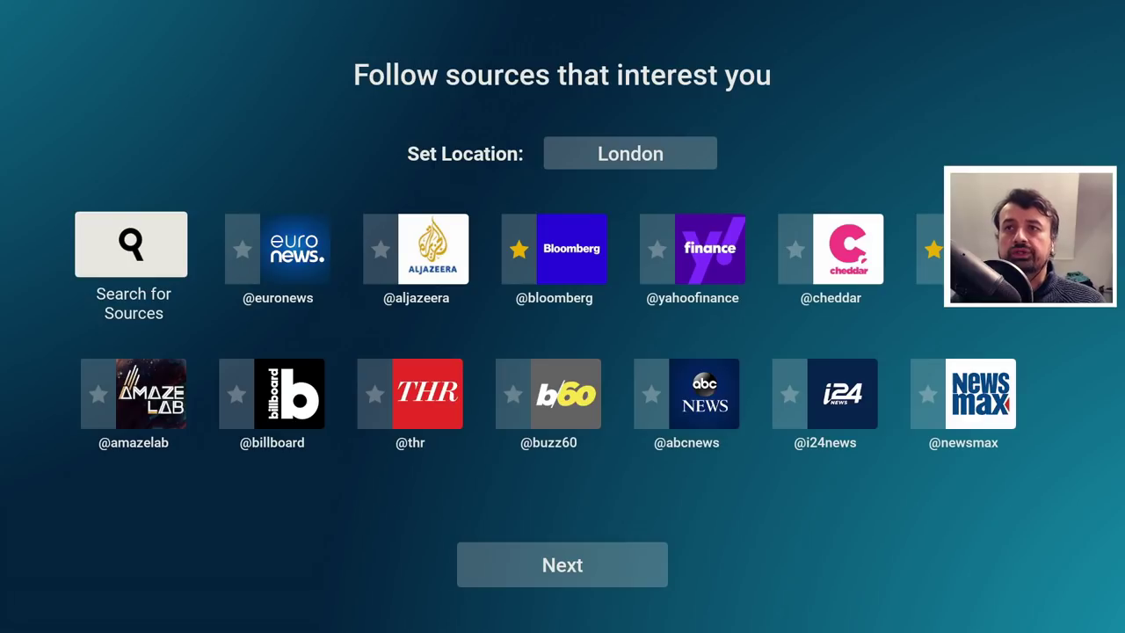
# Continue past the source selection with the suggested sources and play the Business news category.
pyautogui.press('Down')
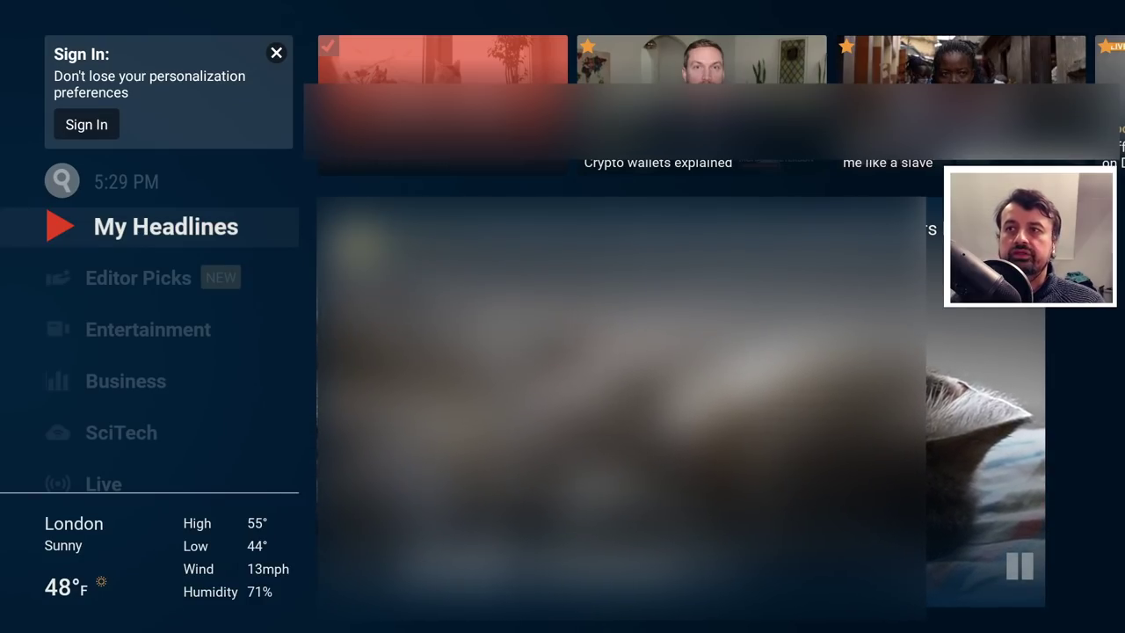
pyautogui.press('Down')
pyautogui.press('Up')
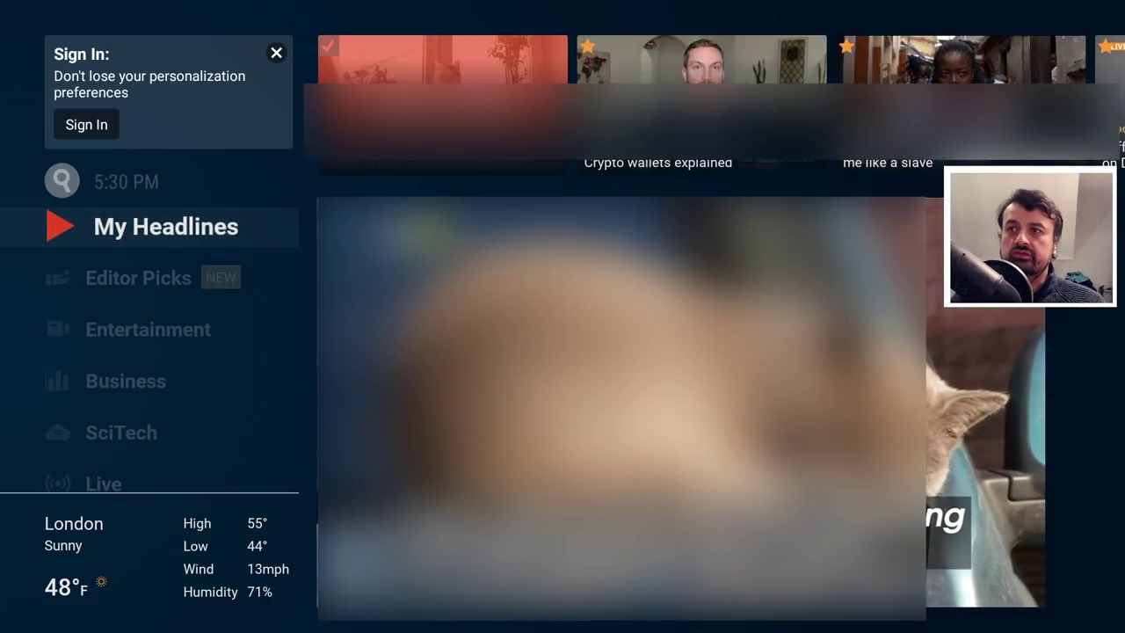
pyautogui.press('Down')
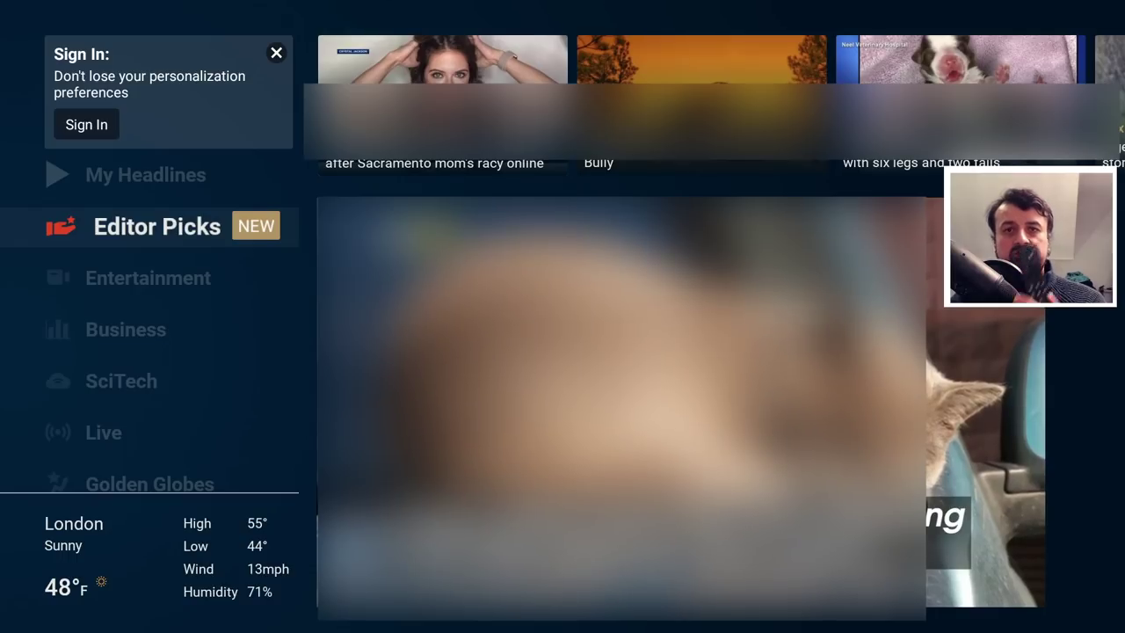
pyautogui.press('Down')
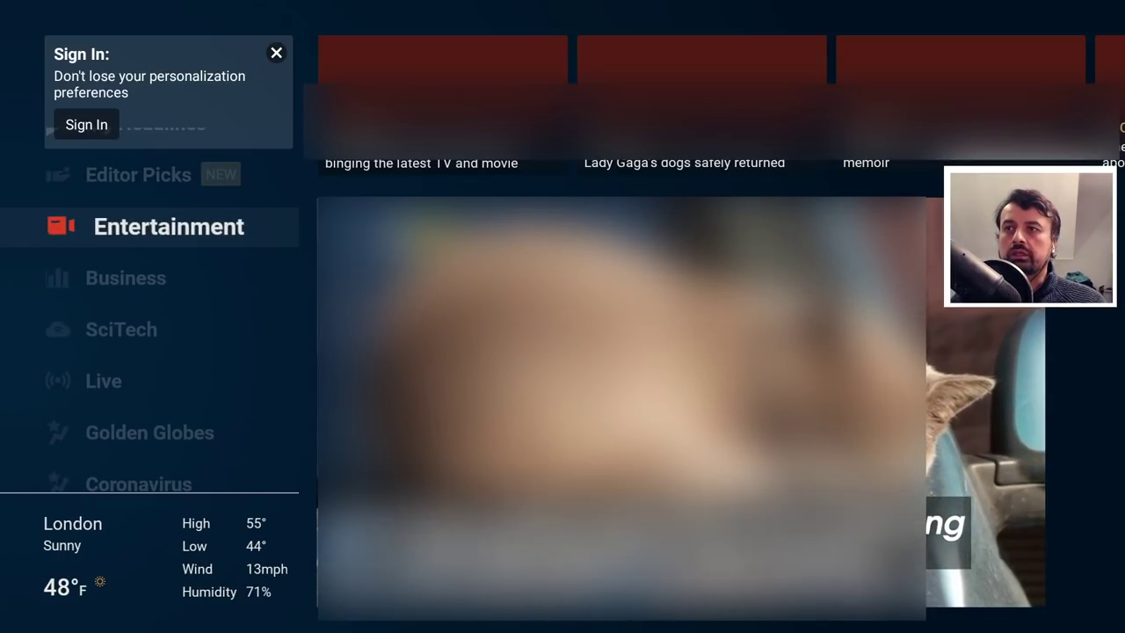
pyautogui.press('Down')
pyautogui.press('Return')
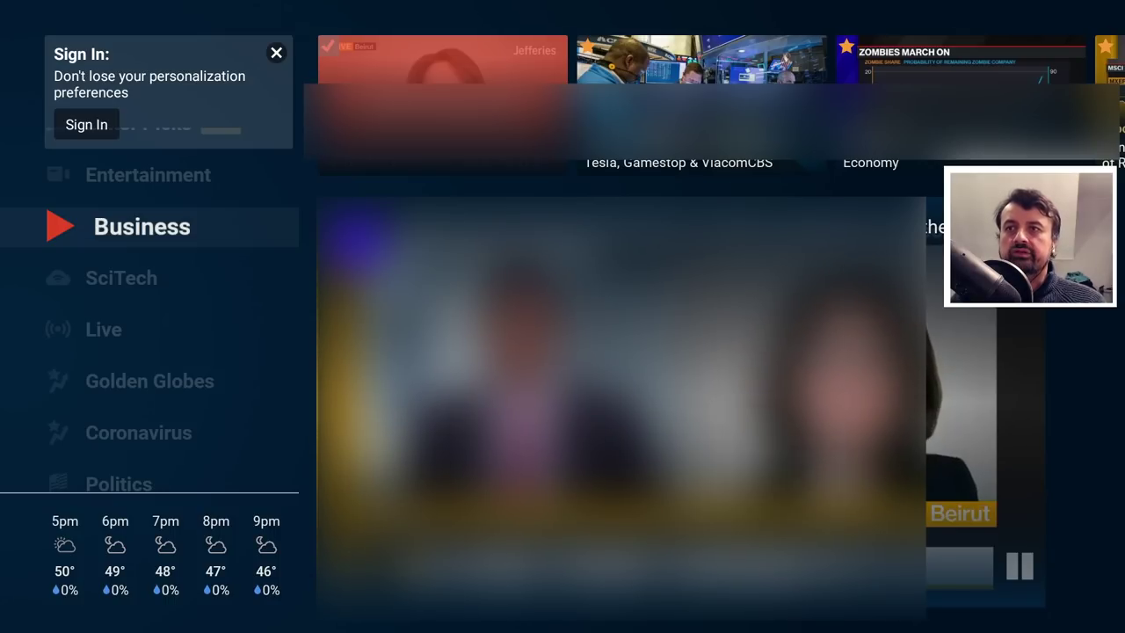
# Play the New Pokemon Snap trailer from the GameSpot channel in full screen.
pyautogui.press('Right')
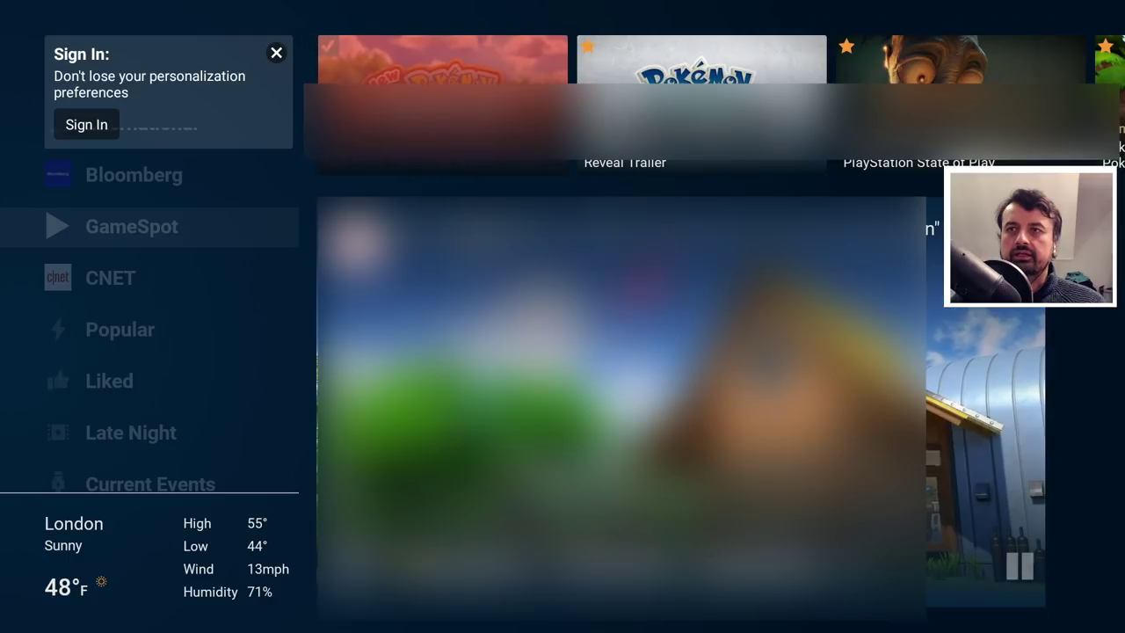
pyautogui.press('Right')
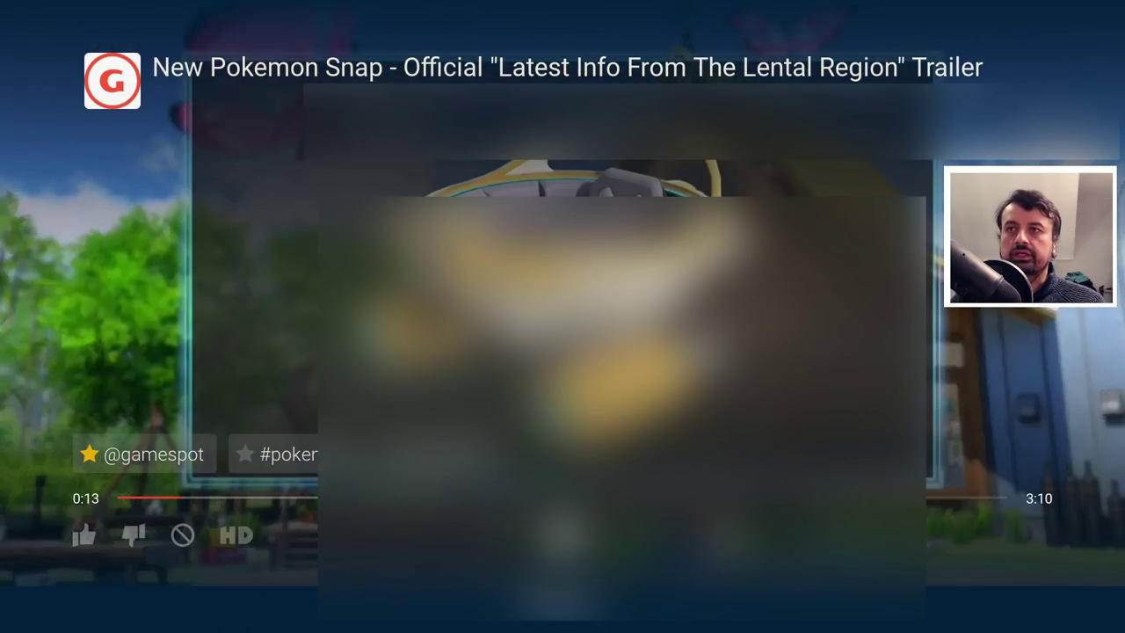
# Leave the trailer and look through the live news channels, from ABCN Live to the local US stations.
pyautogui.press('Left')
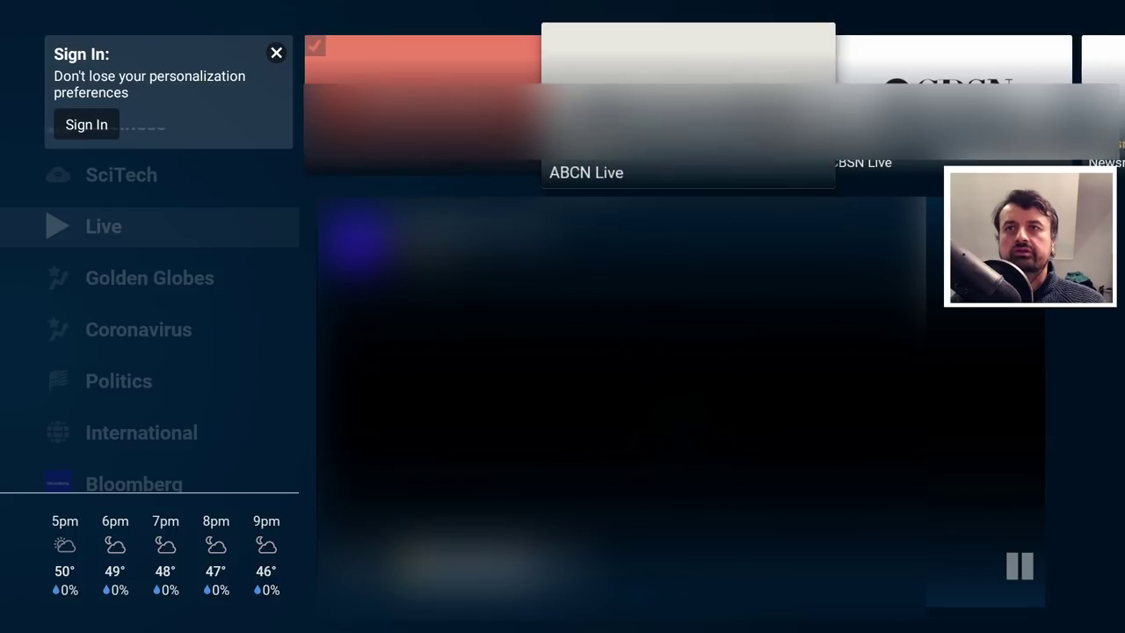
pyautogui.press('Right')
pyautogui.press('Right')
pyautogui.press('Right')
pyautogui.press('Right')
pyautogui.press('Right')
pyautogui.press('Right')
pyautogui.press('Right')
pyautogui.press('Right')
pyautogui.press('Right')
pyautogui.press('Right')
pyautogui.press('Right')
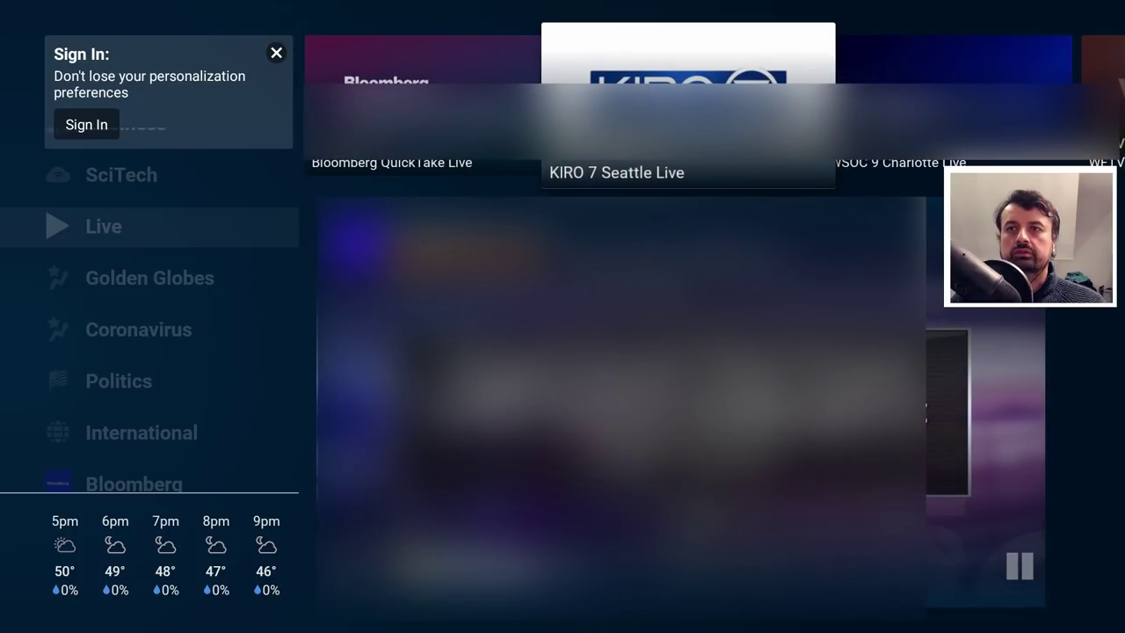
pyautogui.press('Right')
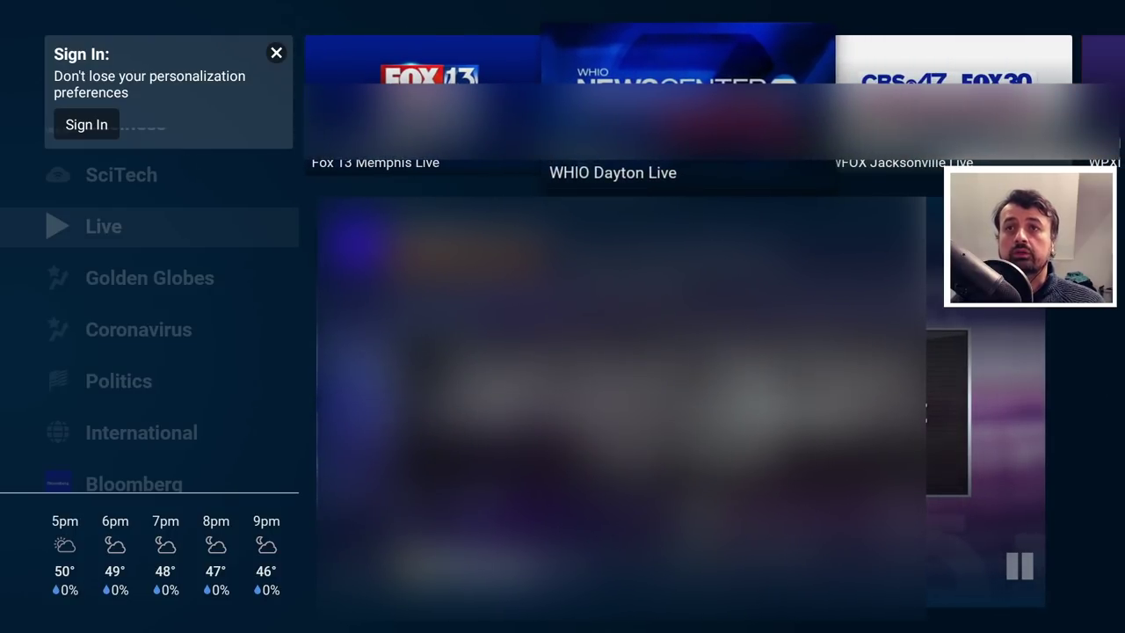
pyautogui.press('Right')
pyautogui.press('Right')
pyautogui.press('Right')
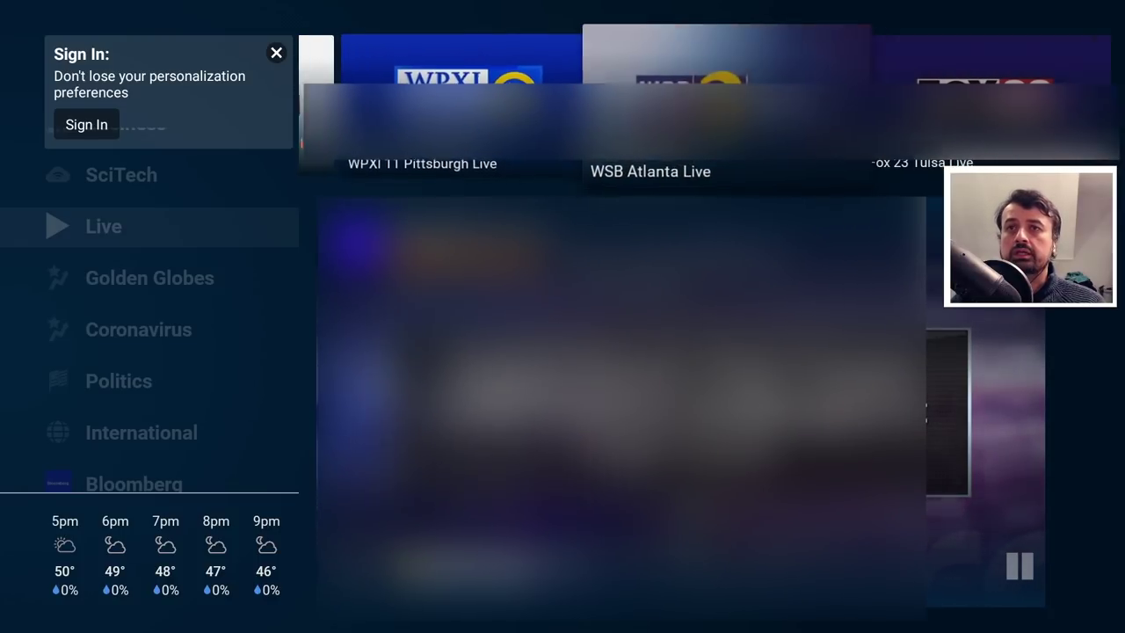
pyautogui.press('Right')
pyautogui.press('Left')
pyautogui.press('Left')
pyautogui.press('Left')
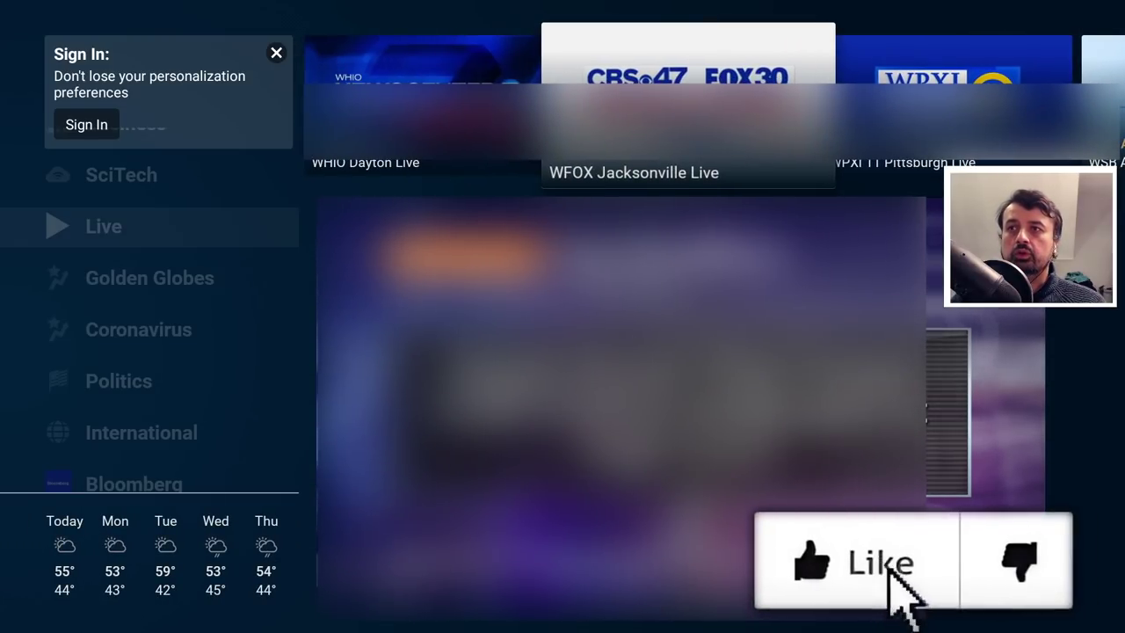
# Look through the remaining Haystack News categories, going from Live past Coronavirus and Politics.
pyautogui.press('Left')
pyautogui.press('Down')
pyautogui.press('Down')
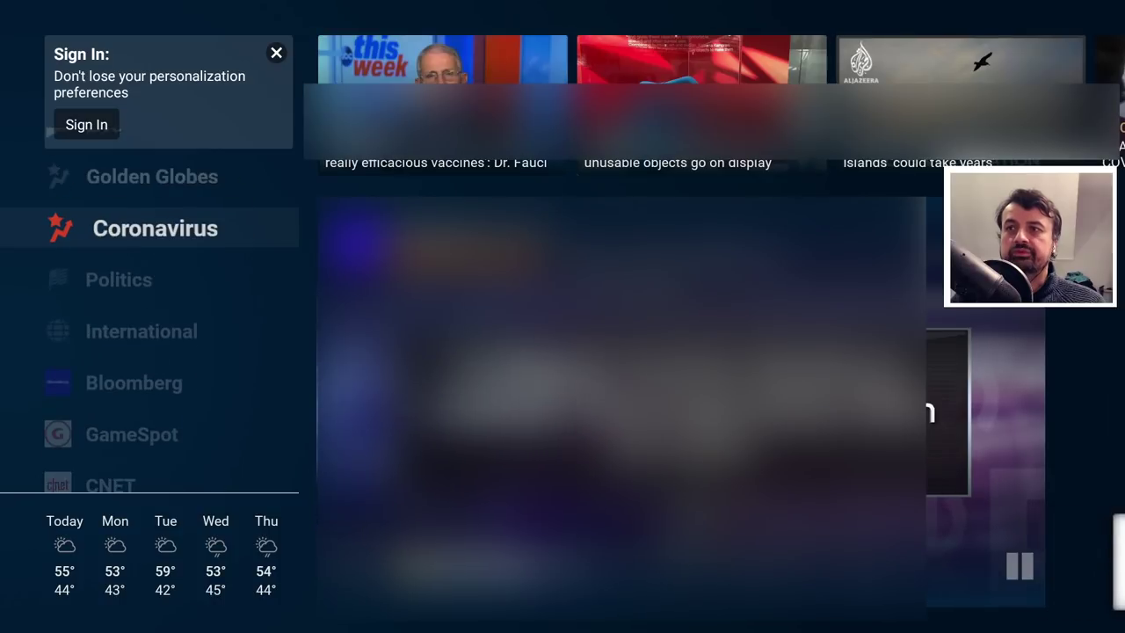
pyautogui.press('Down')
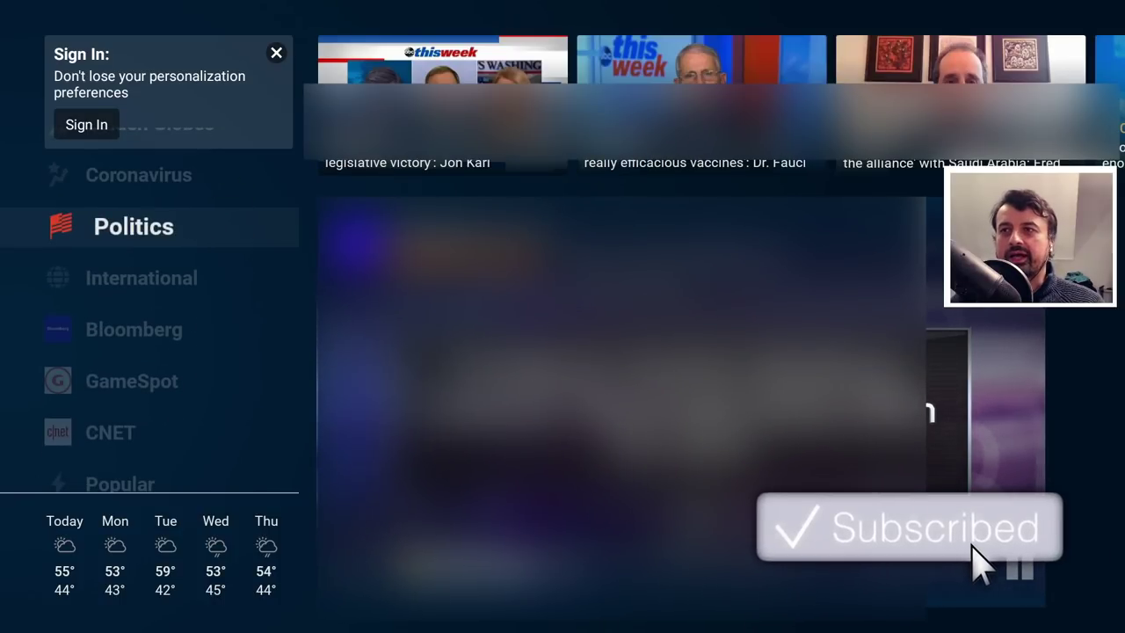
pyautogui.press('Down')
pyautogui.press('Down')
pyautogui.press('Down')
pyautogui.press('Down')
pyautogui.press('Down')
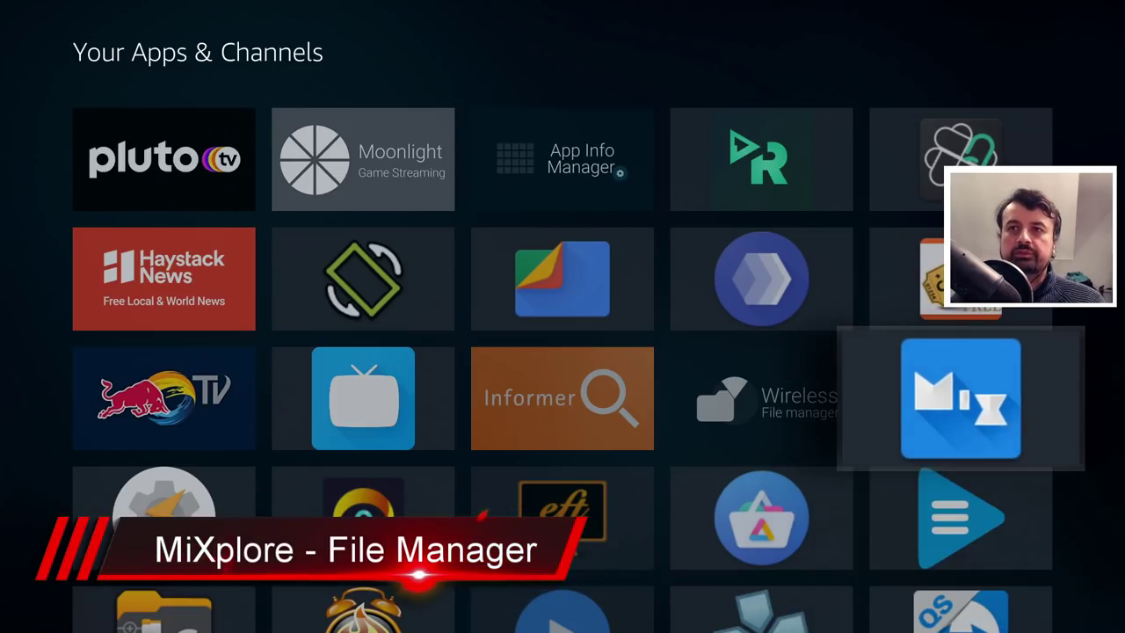
# Launch the MiXplorer file manager from the installed apps and look over the internal storage folders.
pyautogui.press('Return')
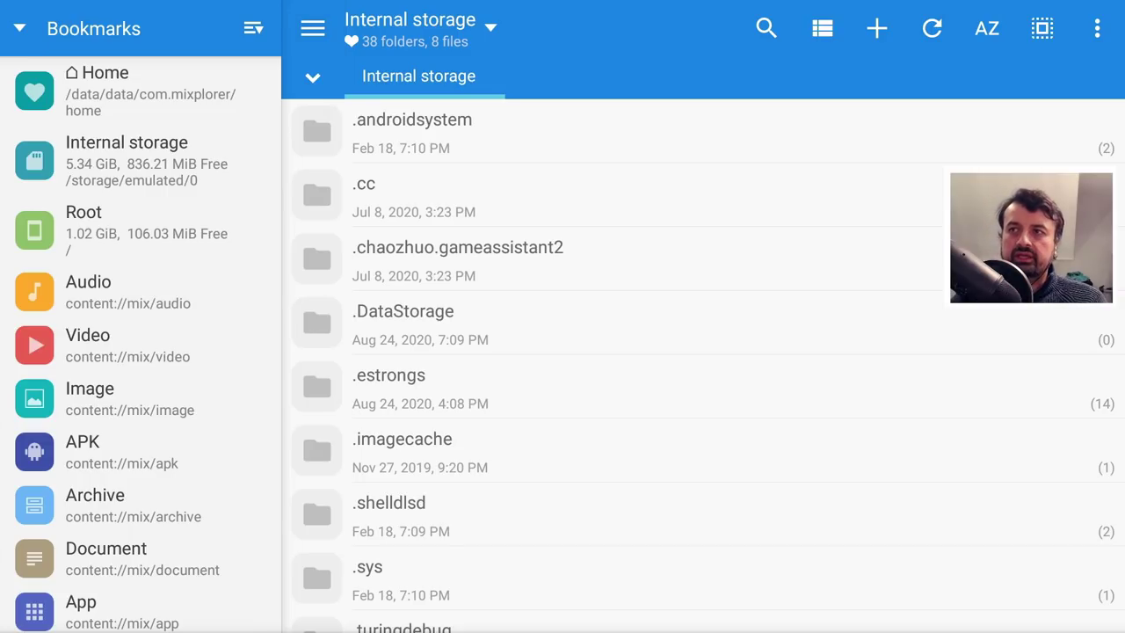
pyautogui.click(413, 130)
pyautogui.press('Down')
pyautogui.press('Down')
pyautogui.press('Down')
pyautogui.press('Down')
pyautogui.press('Down')
pyautogui.press('Down')
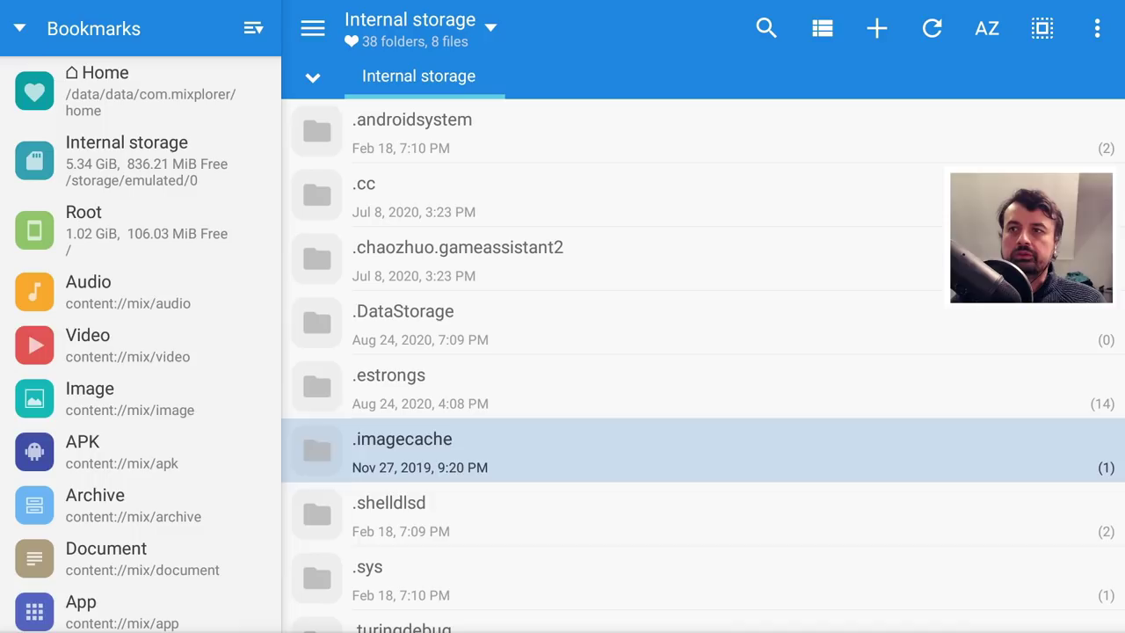
# List the device's video files and its image files using the bookmarks.
pyautogui.press('Left')
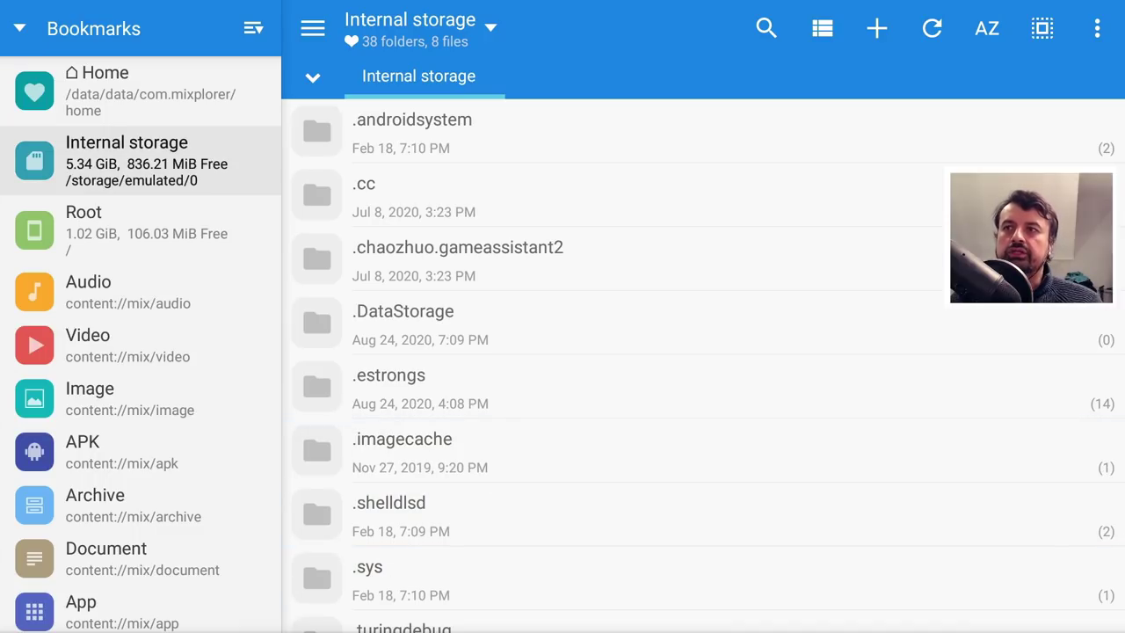
pyautogui.press('Down')
pyautogui.press('Down')
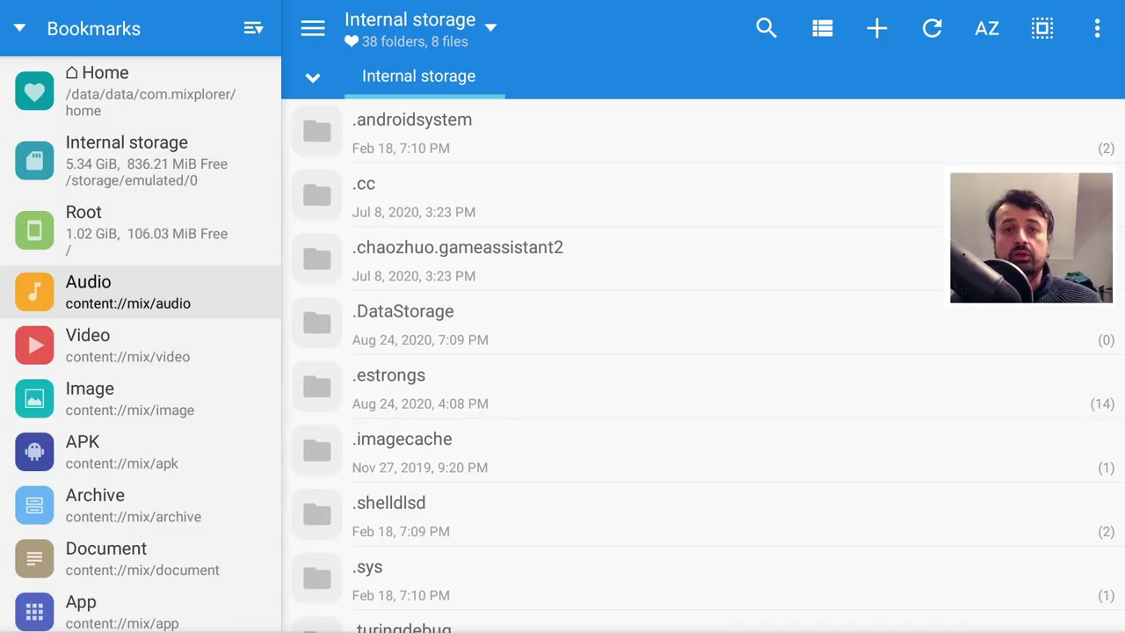
pyautogui.press('Down')
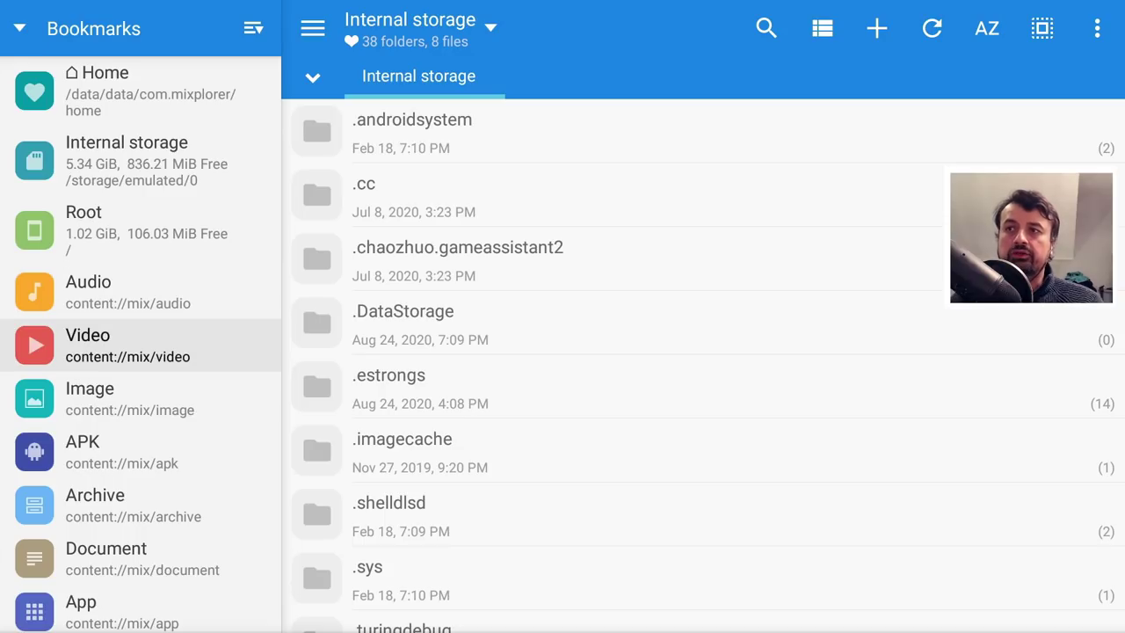
pyautogui.press('Down')
pyautogui.press('Up')
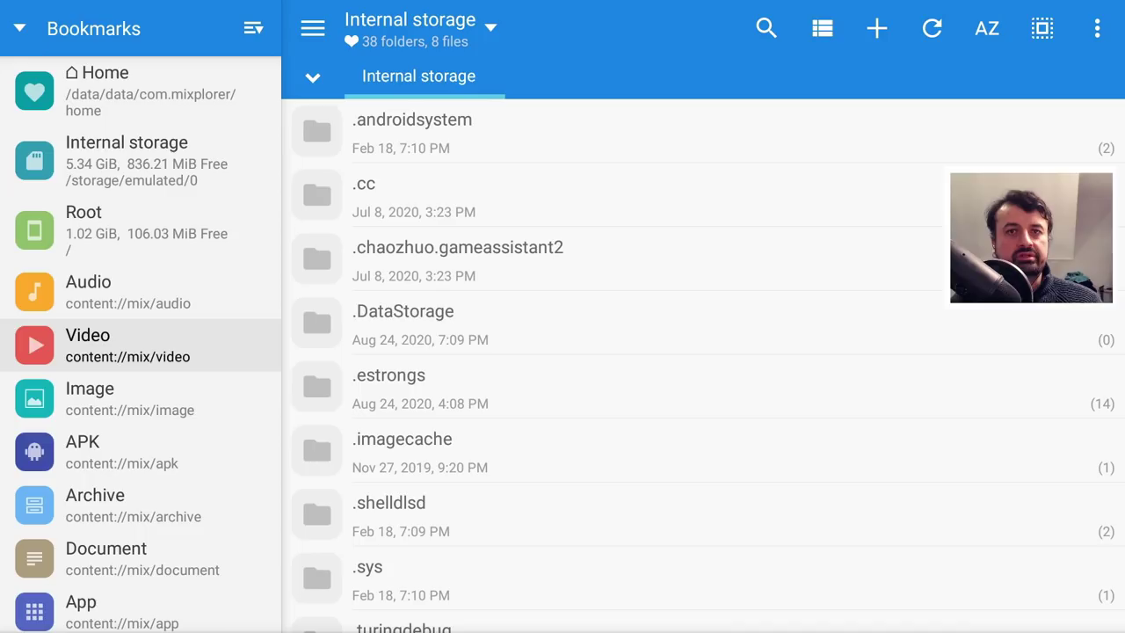
pyautogui.press('Return')
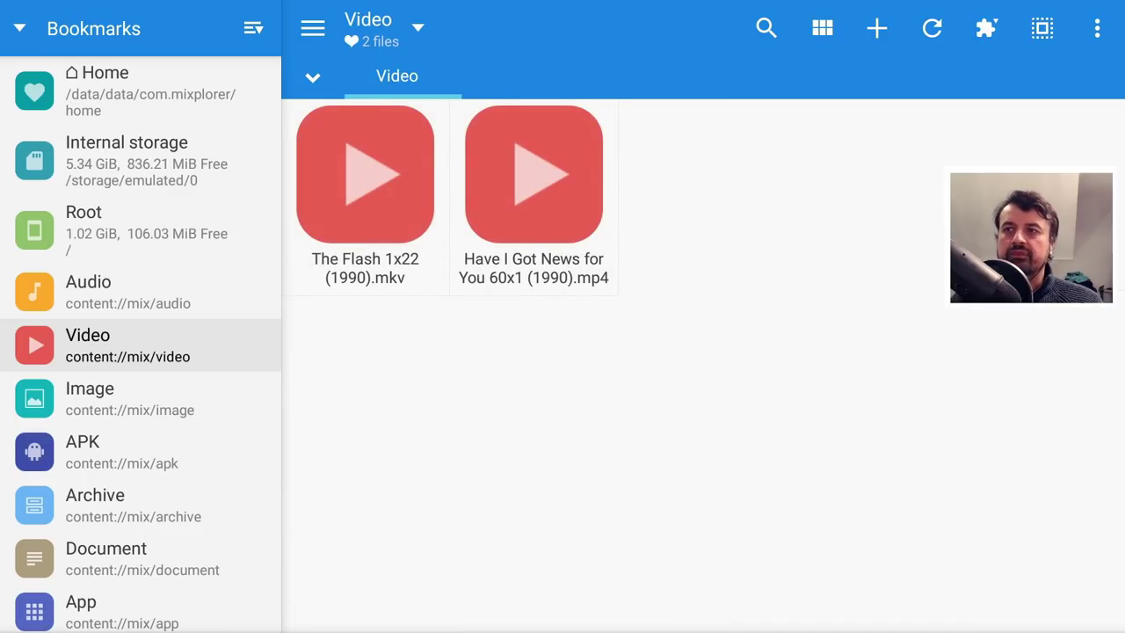
pyautogui.press('Down')
pyautogui.press('Return')
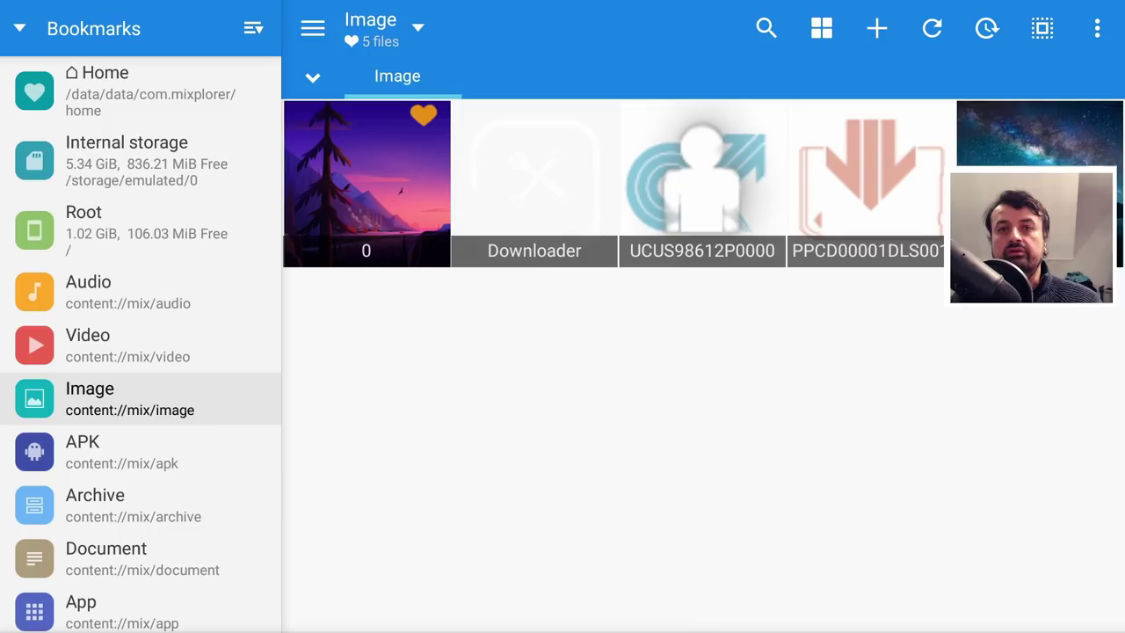
# List the installed apps using the App bookmark.
pyautogui.press('Down')
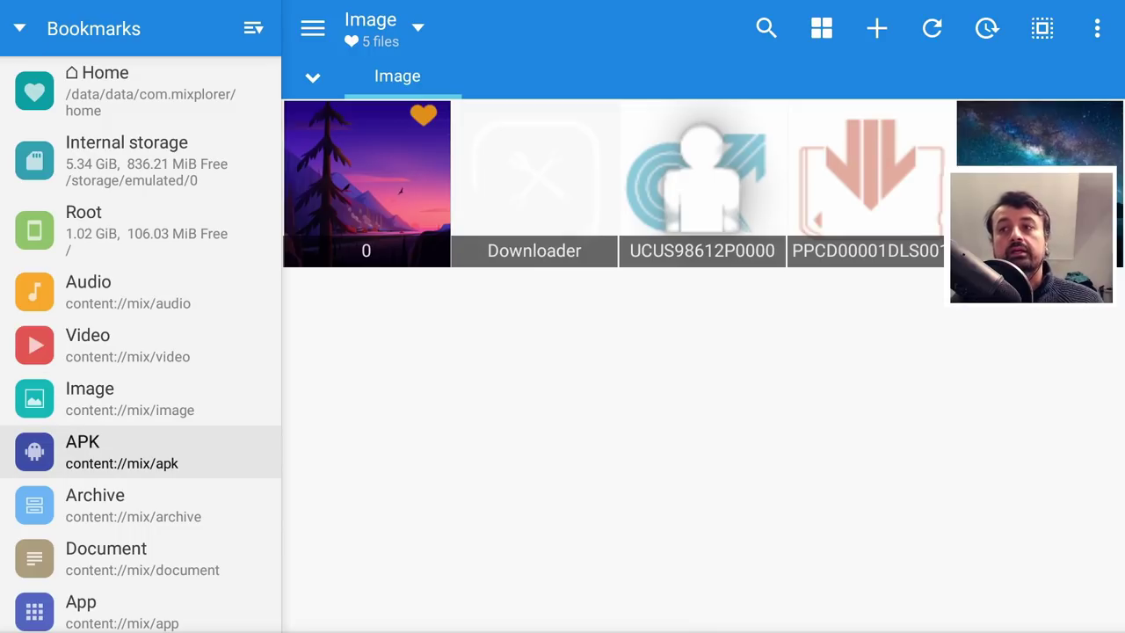
pyautogui.press('Down')
pyautogui.press('Down')
pyautogui.press('Down')
pyautogui.press('Return')
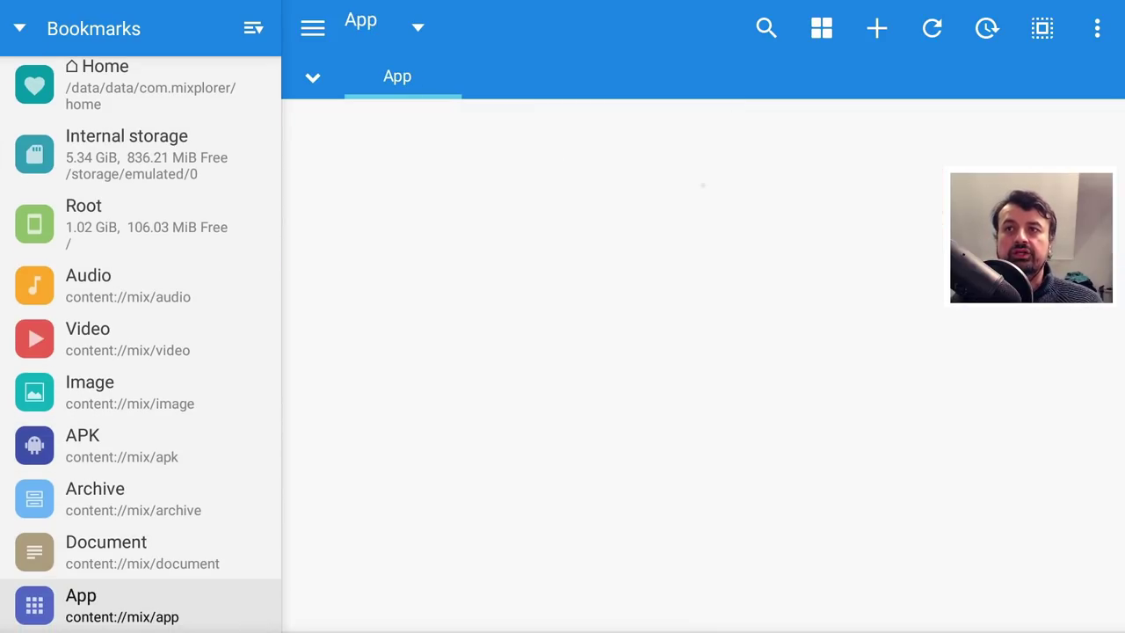
# Examine the most recently installed apps with their versions and sizes, from Haystack News to KFTV Launcher.
pyautogui.press('Right')
pyautogui.press('Down')
pyautogui.press('Down')
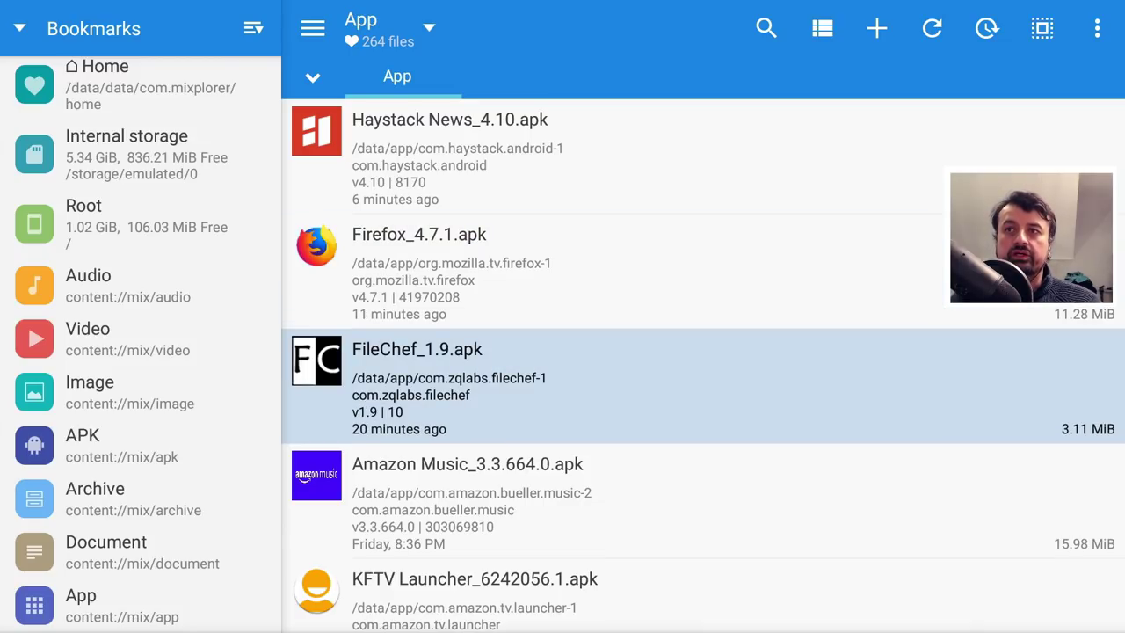
pyautogui.press('Up')
pyautogui.press('Up')
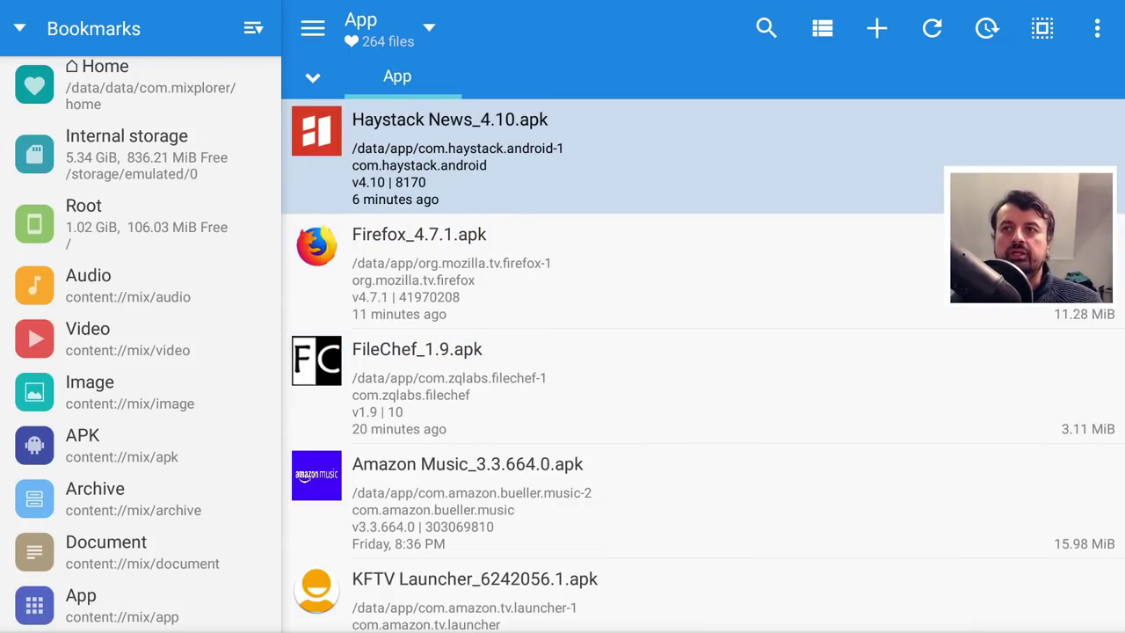
pyautogui.press('Down')
pyautogui.press('Down')
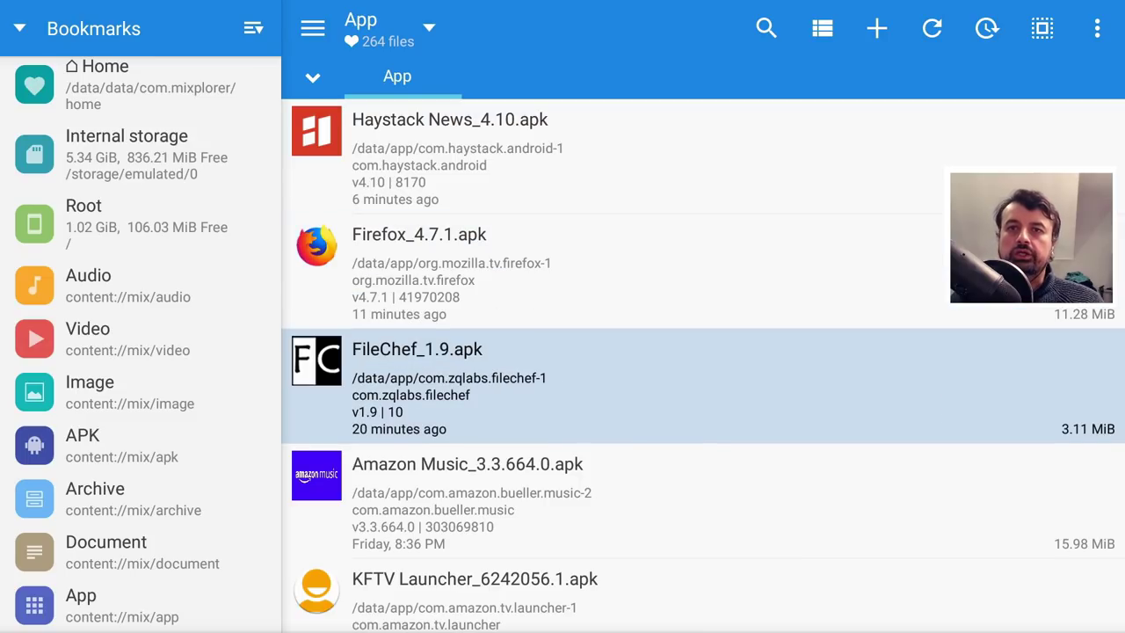
pyautogui.press('Down')
pyautogui.press('Down')
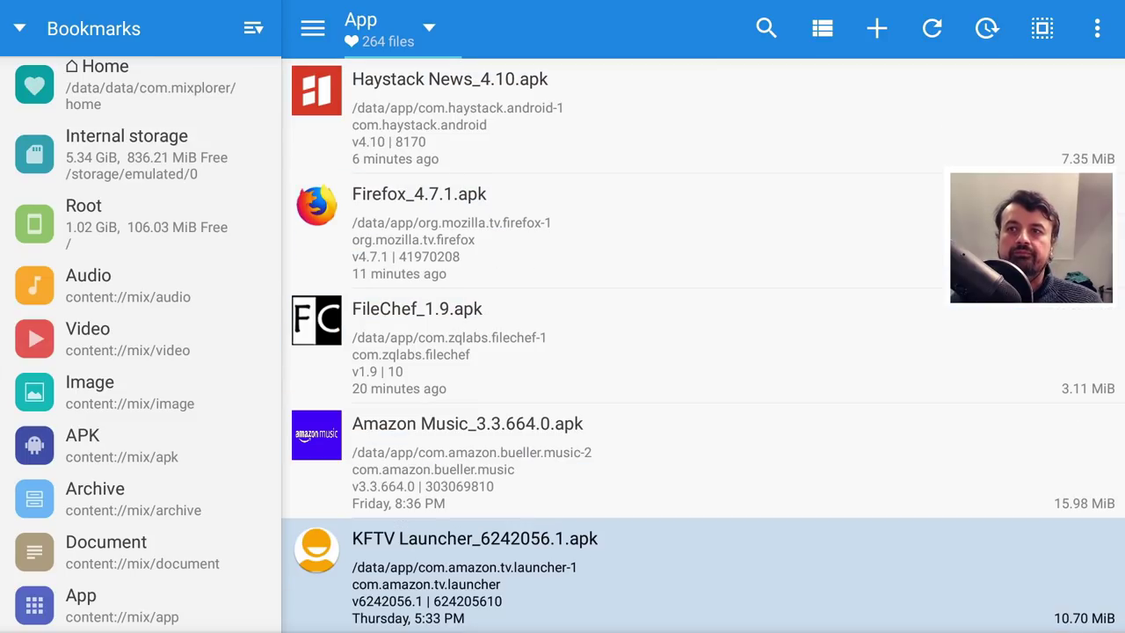
pyautogui.press('Up')
pyautogui.press('Up')
pyautogui.press('Up')
pyautogui.press('Up')
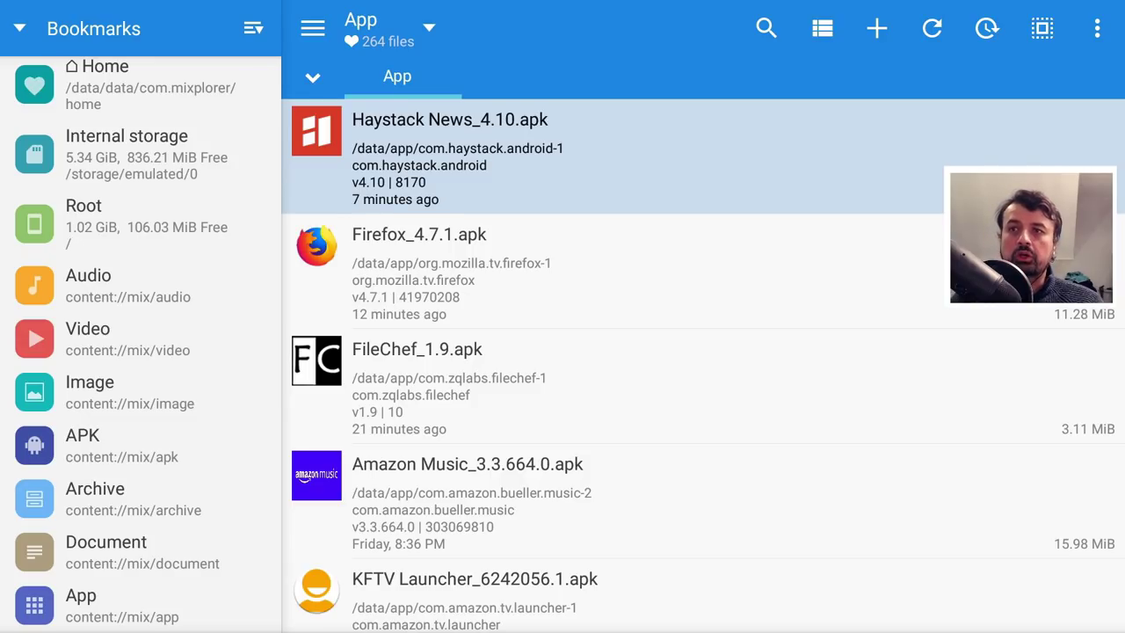
# Try to uninstall Amazon Music from the list of installed apps.
pyautogui.press('Down')
pyautogui.press('Down')
pyautogui.press('Down')
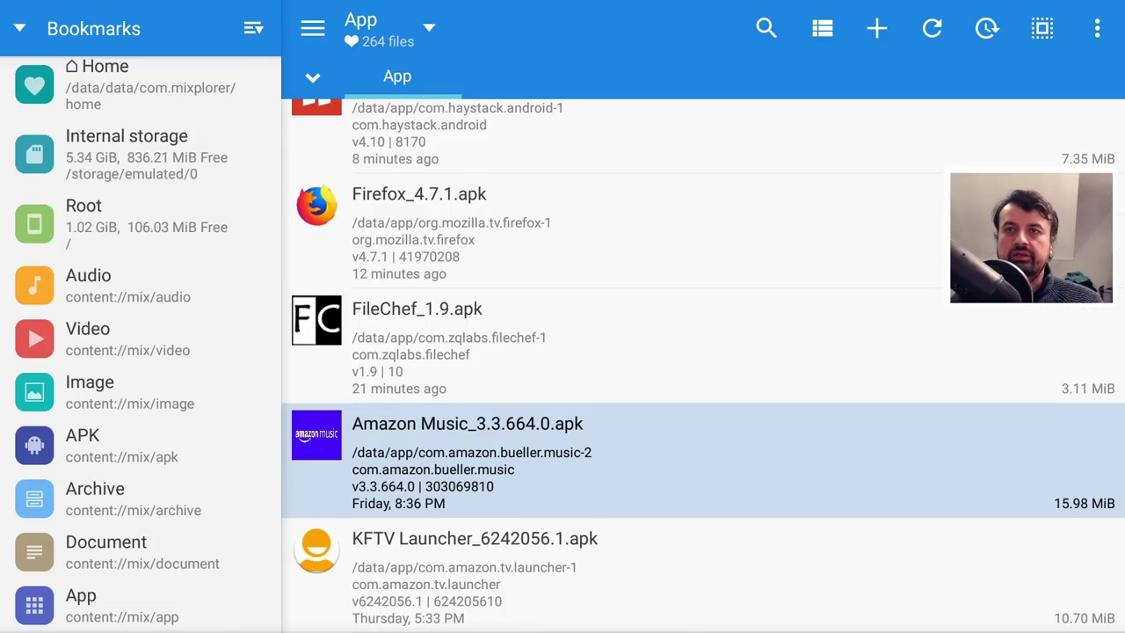
pyautogui.press('Return')
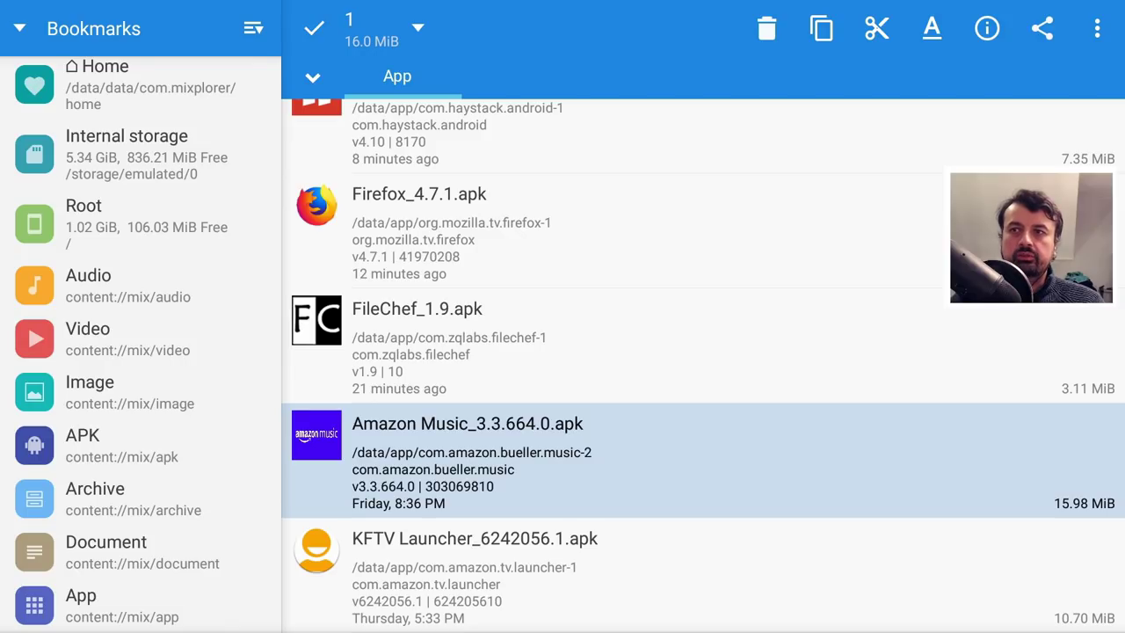
pyautogui.press('Menu')
pyautogui.press('Down')
pyautogui.press('Down')
pyautogui.press('Down')
pyautogui.press('Down')
pyautogui.press('Down')
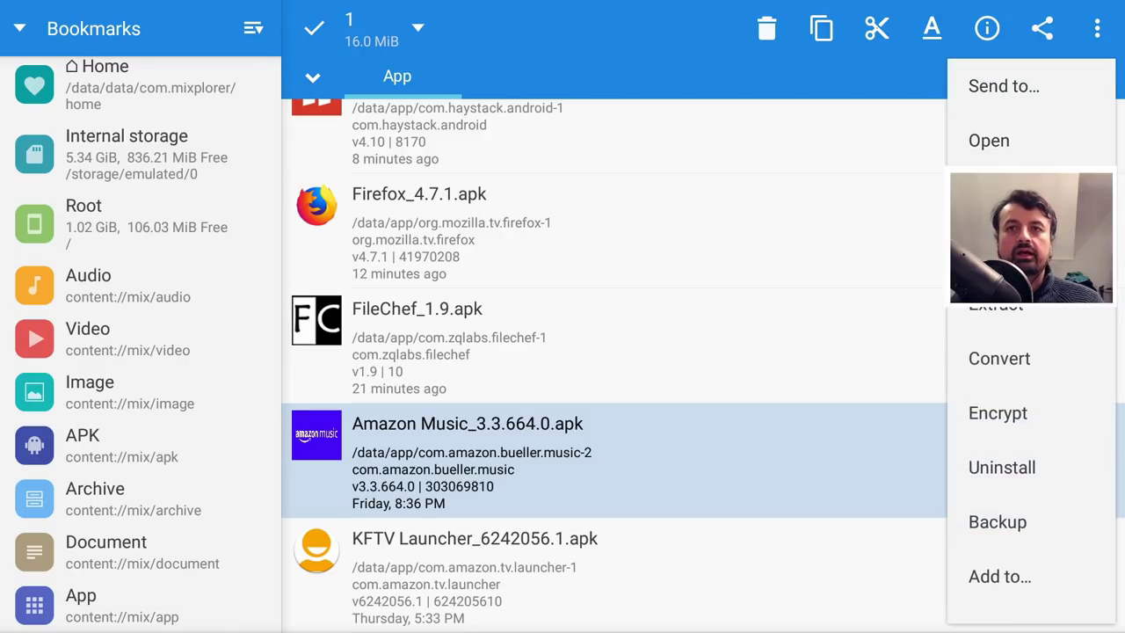
pyautogui.press('Return')
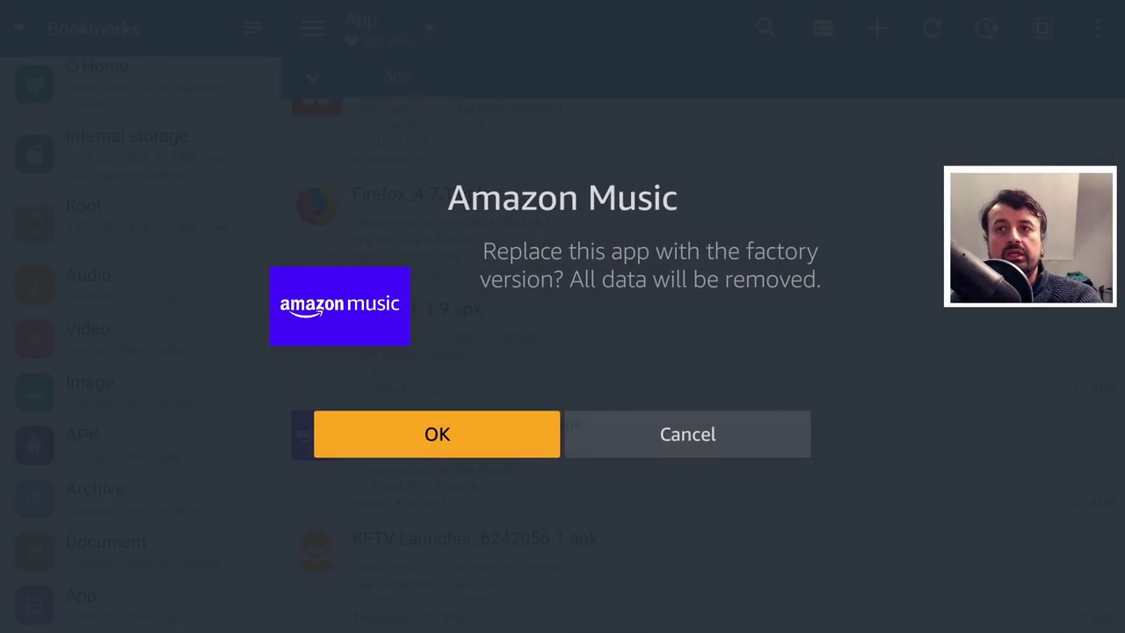
pyautogui.press('Right')
pyautogui.press('Left')
pyautogui.press('Return')
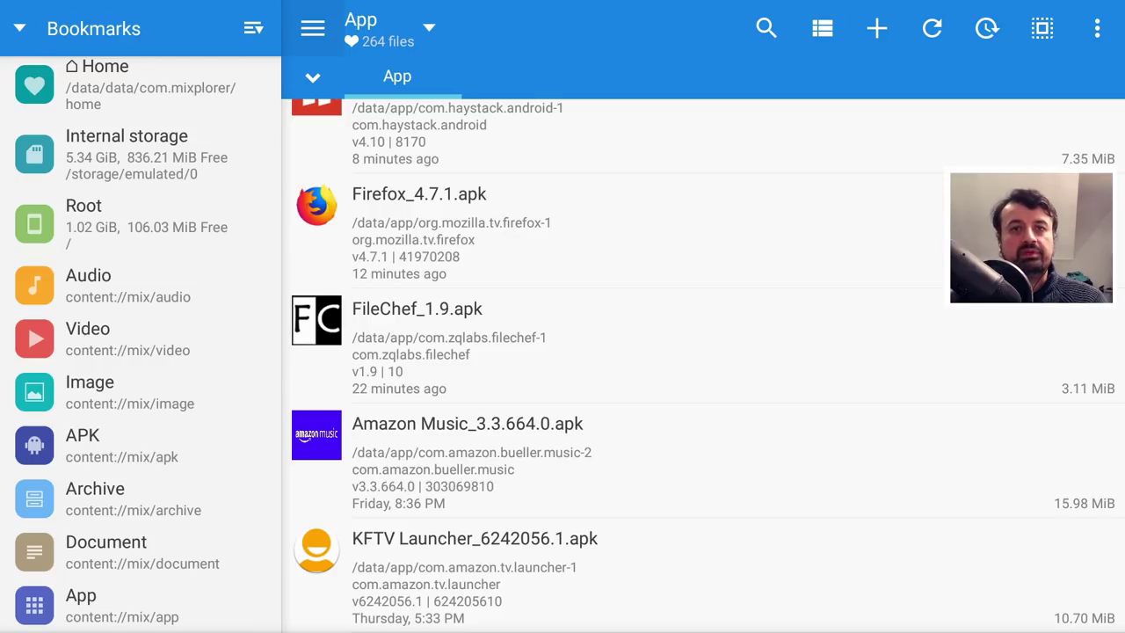
# Look through the installed apps down to Current Activity and return to the start of the list.
pyautogui.press('Down')
pyautogui.press('Down')
pyautogui.press('Down')
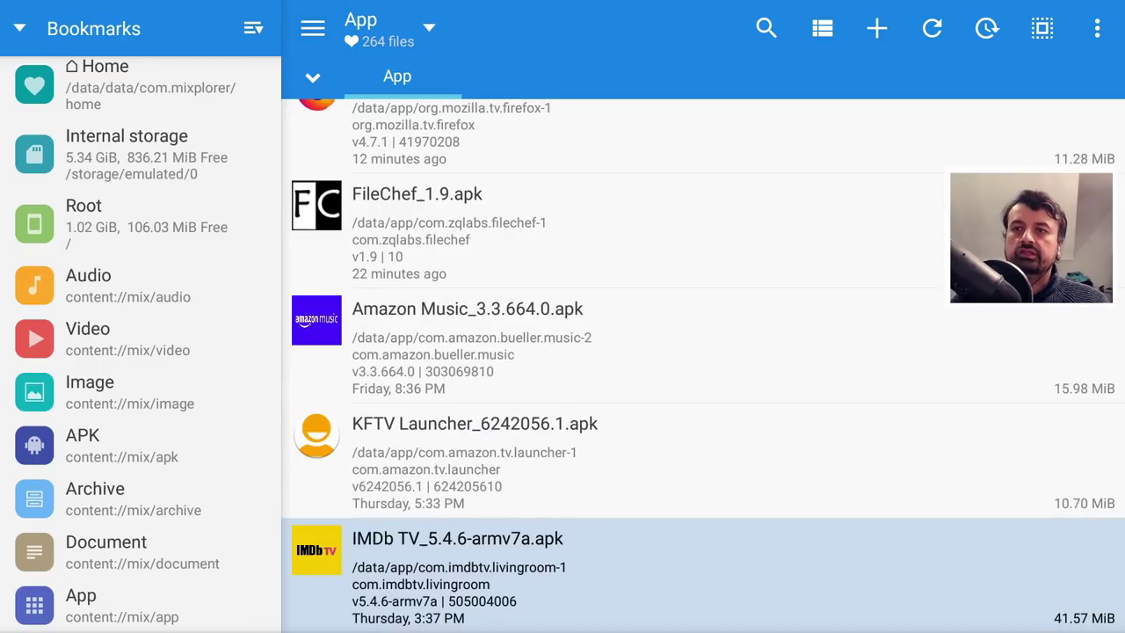
pyautogui.press('Down')
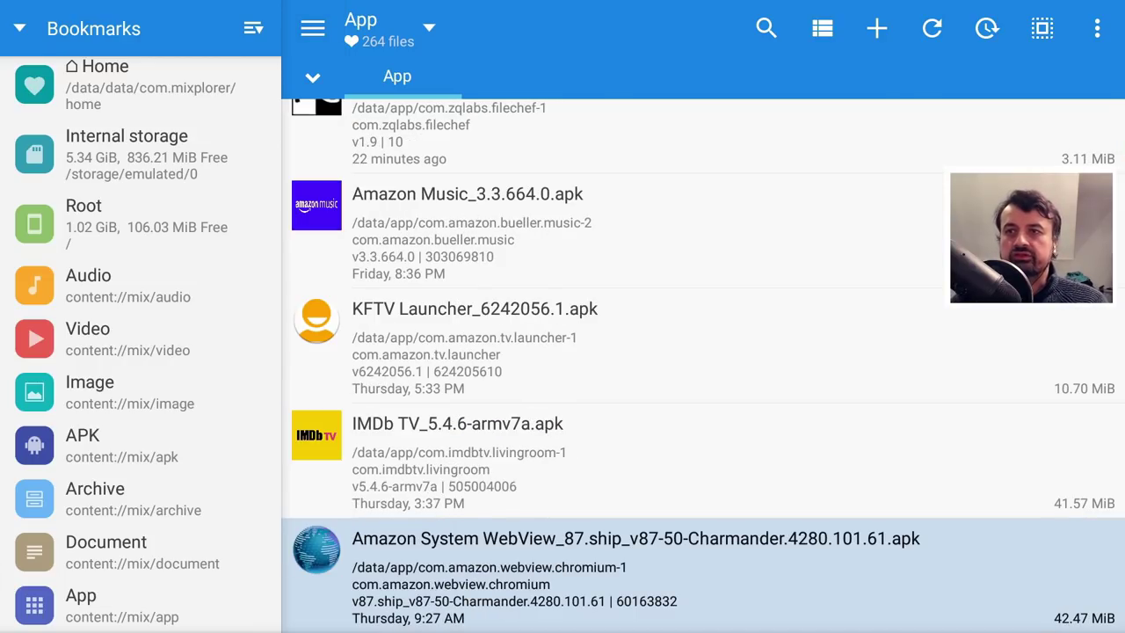
pyautogui.press('Down')
pyautogui.press('Down')
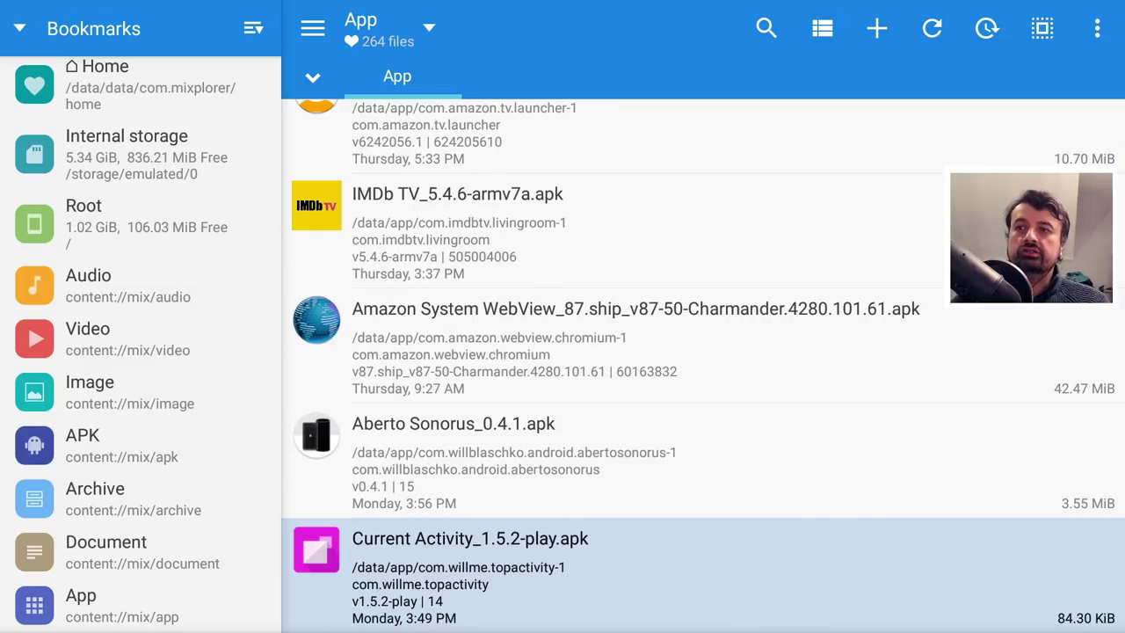
pyautogui.press('Left')
pyautogui.press('Right')
pyautogui.press('Up')
pyautogui.press('Up')
pyautogui.press('Up')
pyautogui.press('Up')
pyautogui.press('Up')
pyautogui.press('Up')
pyautogui.press('Up')
pyautogui.press('Up')
pyautogui.press('Up')
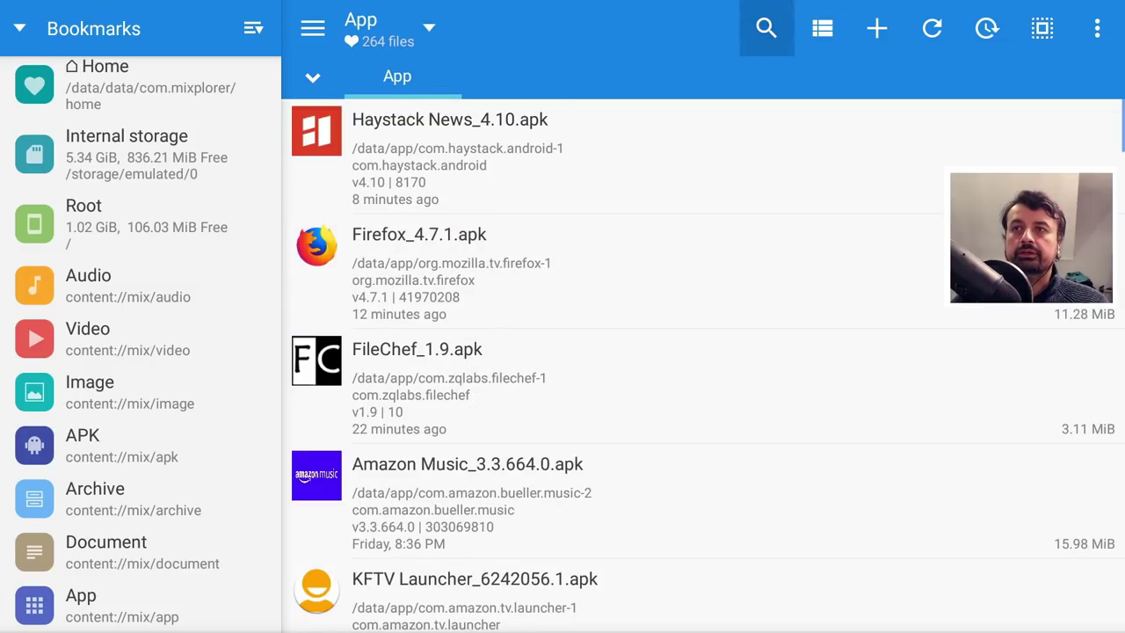
# Open the Servers dialog from the installed apps list.
pyautogui.press('Down')
pyautogui.press('Up')
pyautogui.press('Up')
pyautogui.press('Up')
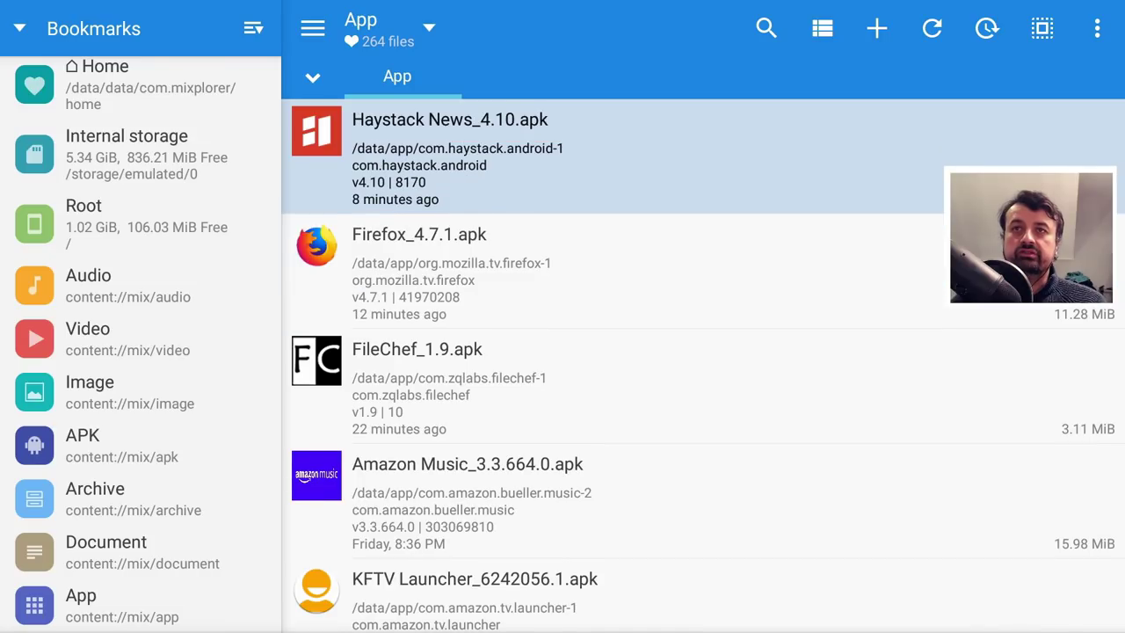
pyautogui.press('Up')
pyautogui.press('Right')
pyautogui.press('Right')
pyautogui.press('Right')
pyautogui.press('Right')
pyautogui.press('Right')
pyautogui.press('Right')
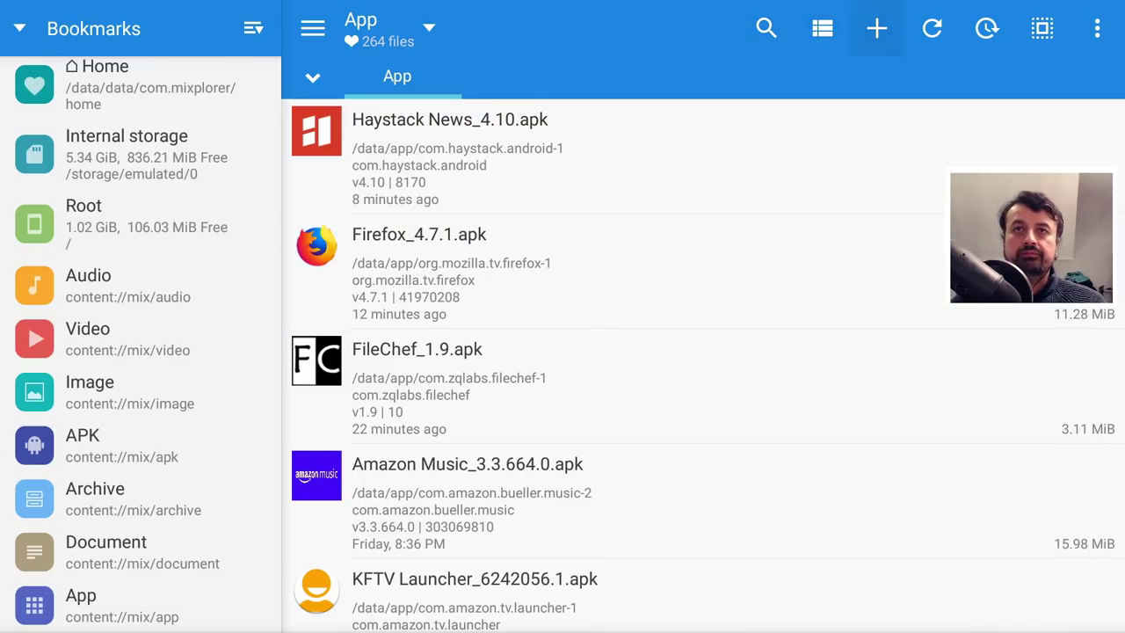
pyautogui.press('Return')
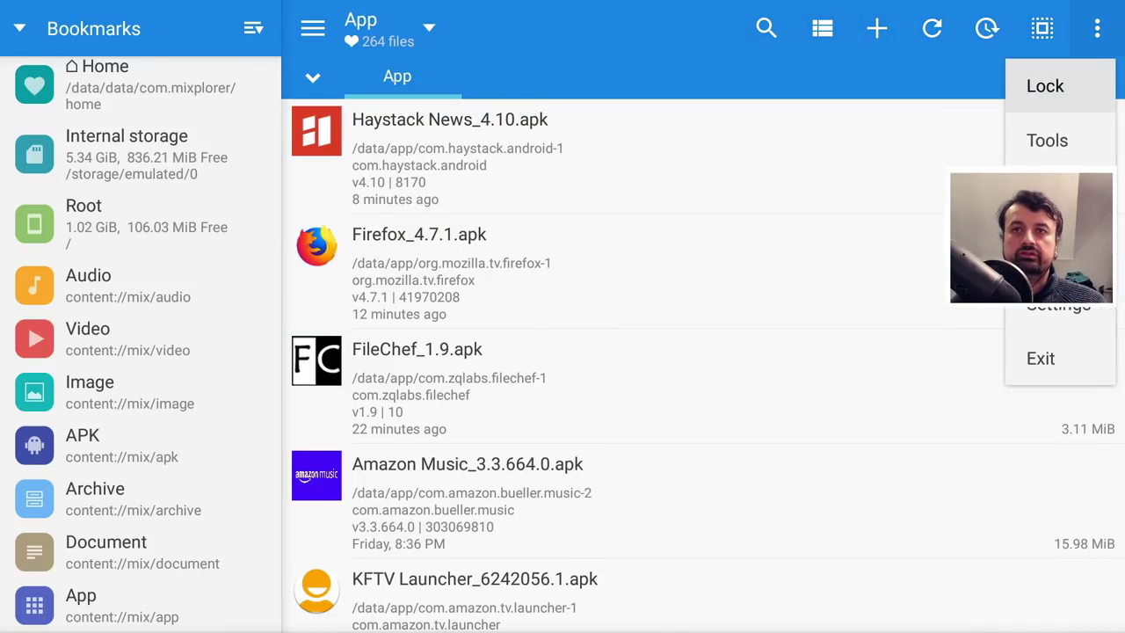
pyautogui.press('Down')
pyautogui.press('Down')
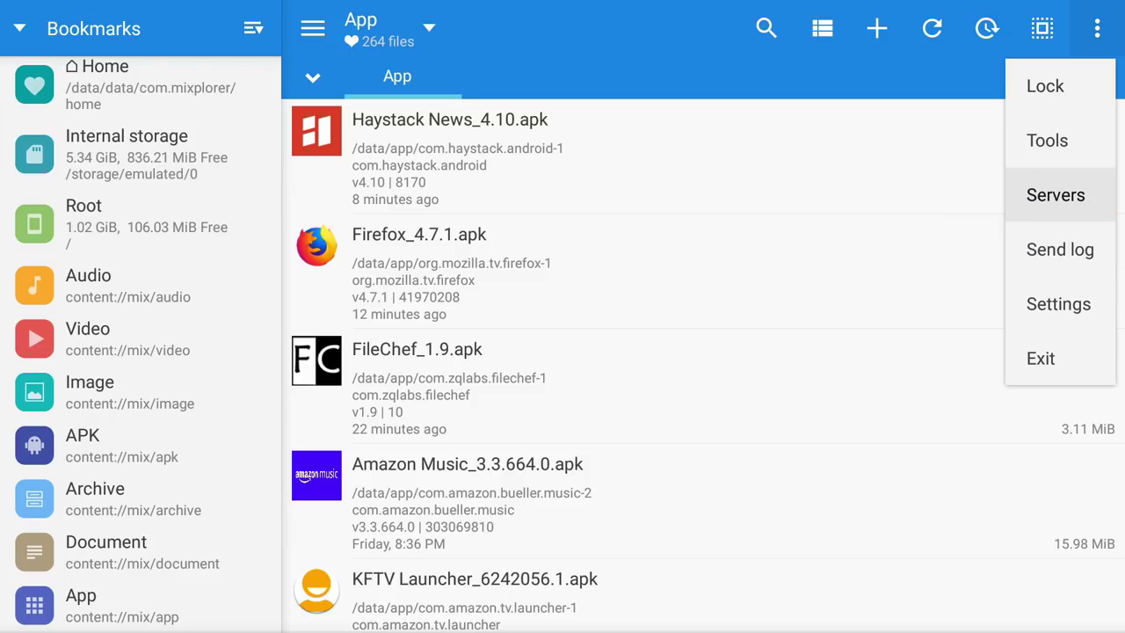
pyautogui.press('Return')
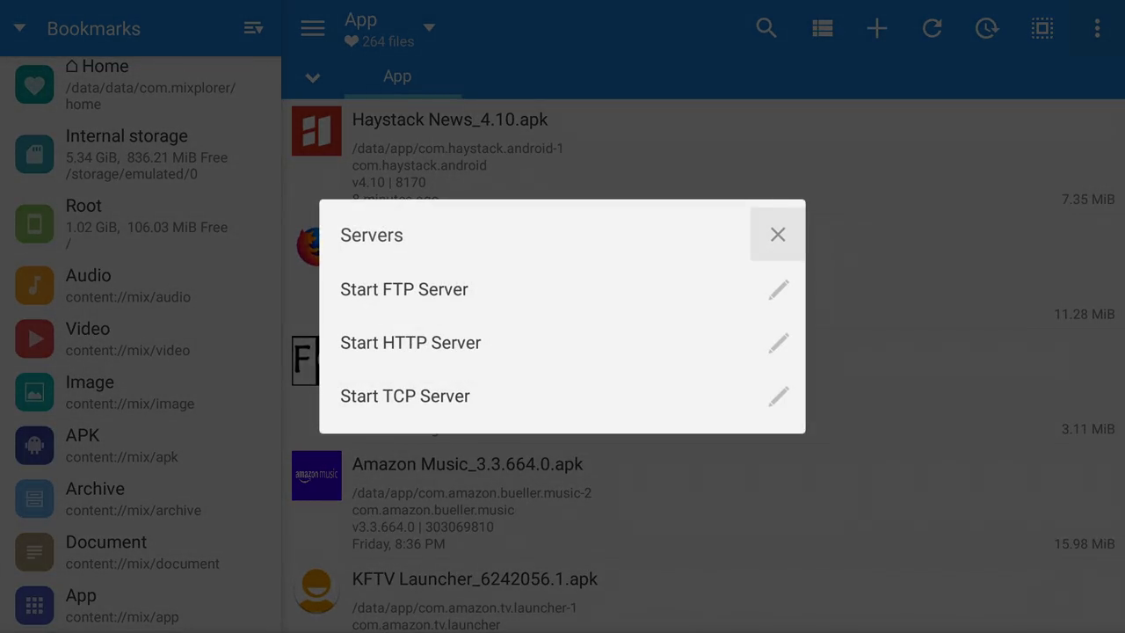
# Start the HTTP server to share the installed apps list over the network.
pyautogui.press('Down')
pyautogui.press('Down')
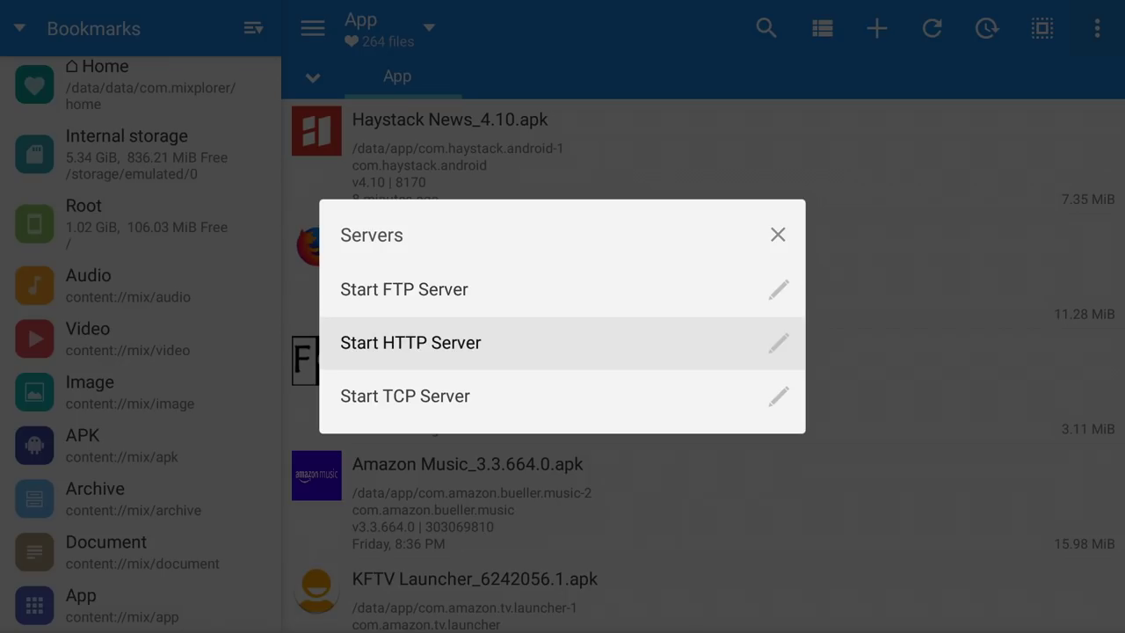
pyautogui.press('Return')
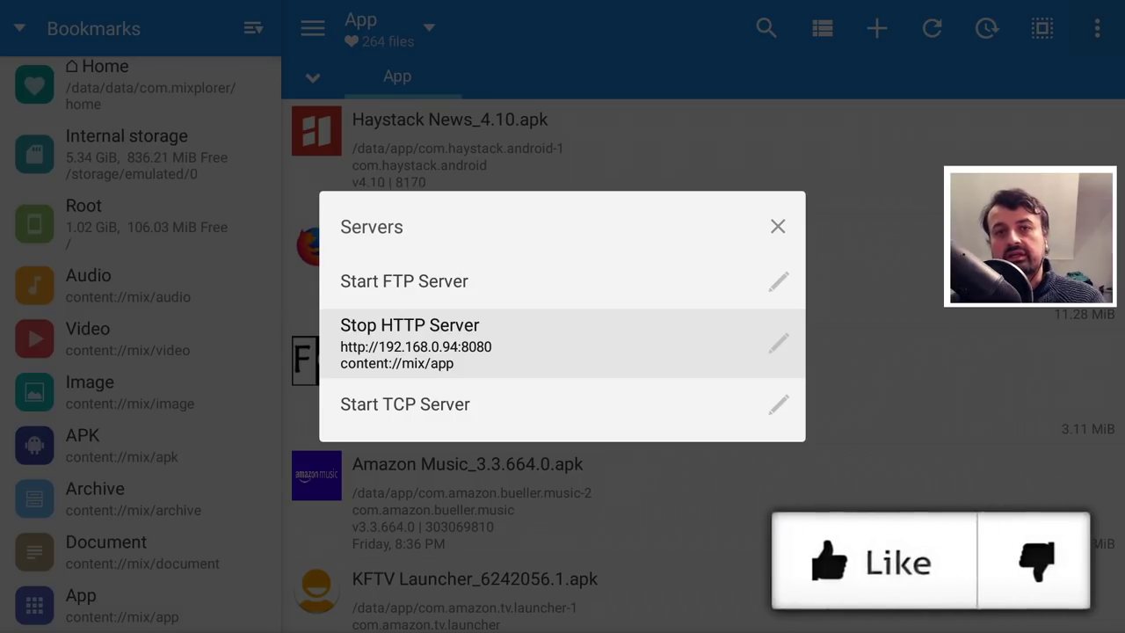
# Return to the Fire TV home screen and launch Fast Task Killer from Your Apps and Channels.
pyautogui.press('Home')
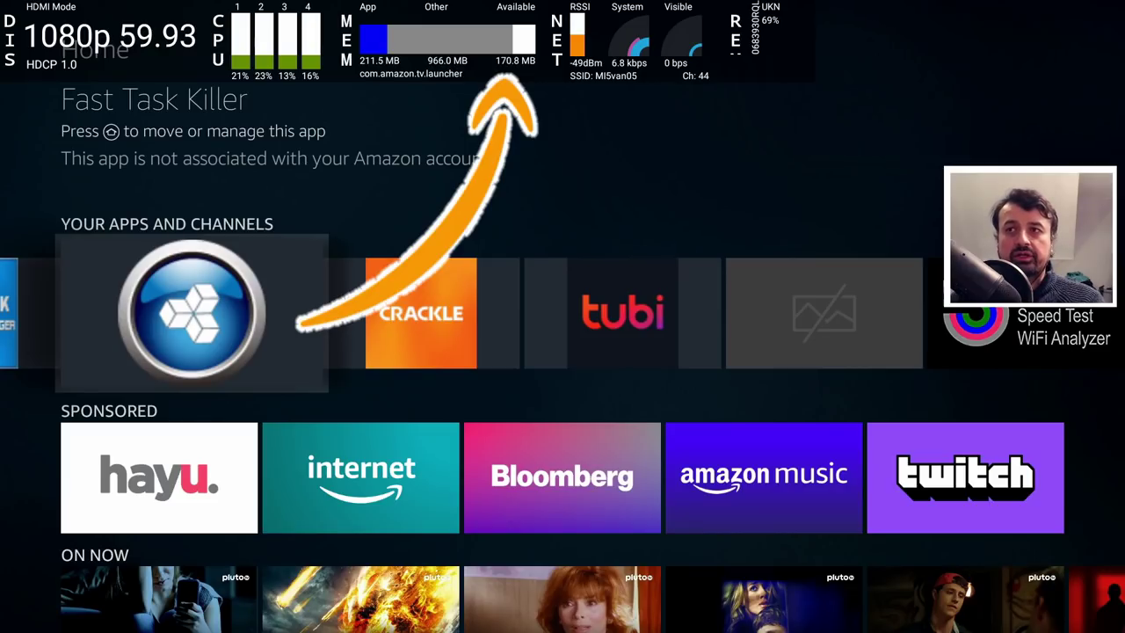
pyautogui.press('Right')
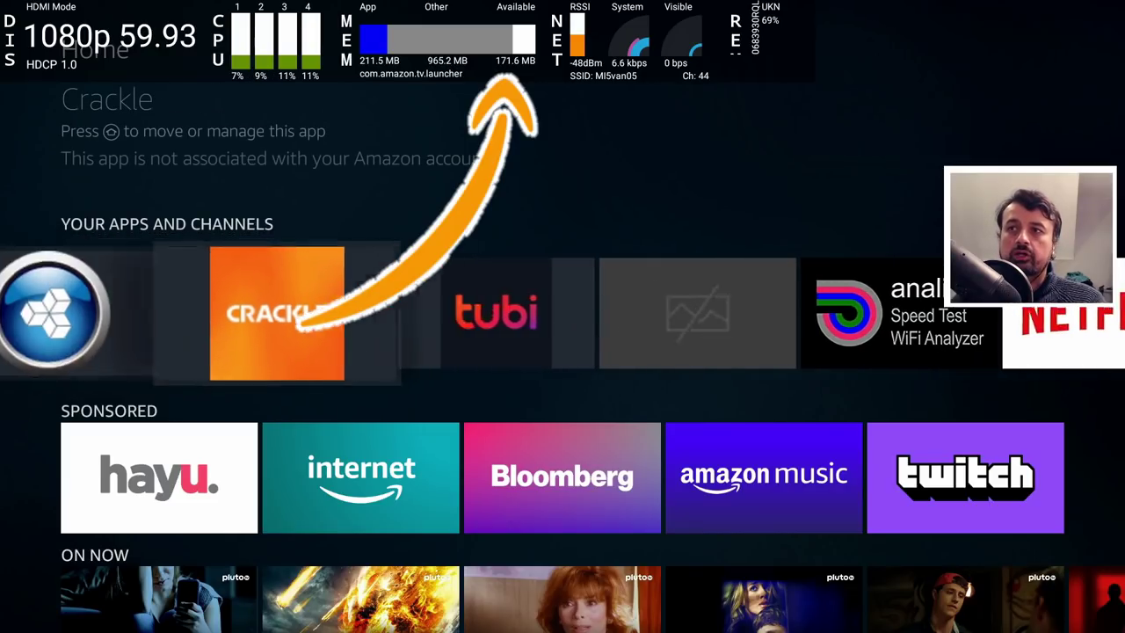
pyautogui.press('Left')
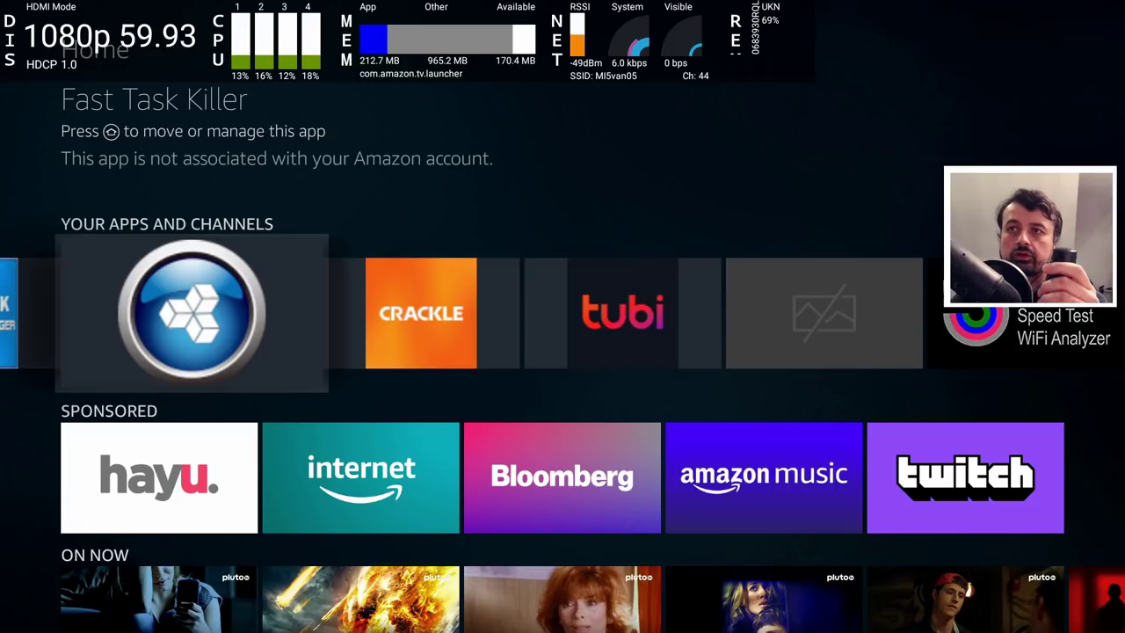
pyautogui.press('Return')
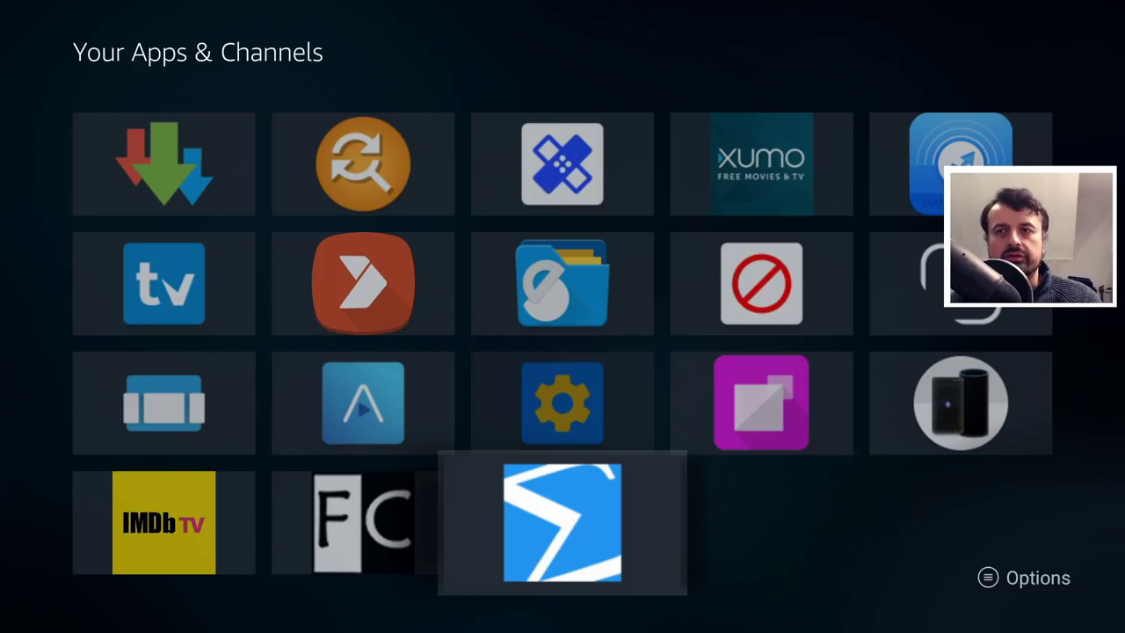
# Launch VirusTotal from Your Apps & Channels and dismiss the Google Play services notice.
pyautogui.press('Return')
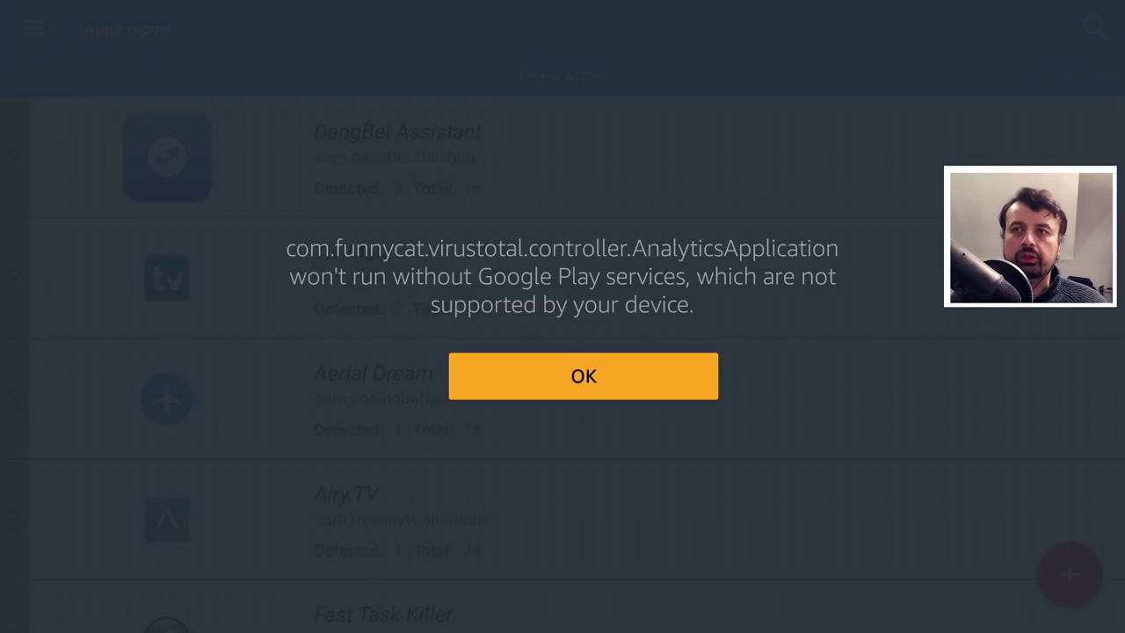
pyautogui.press('Return')
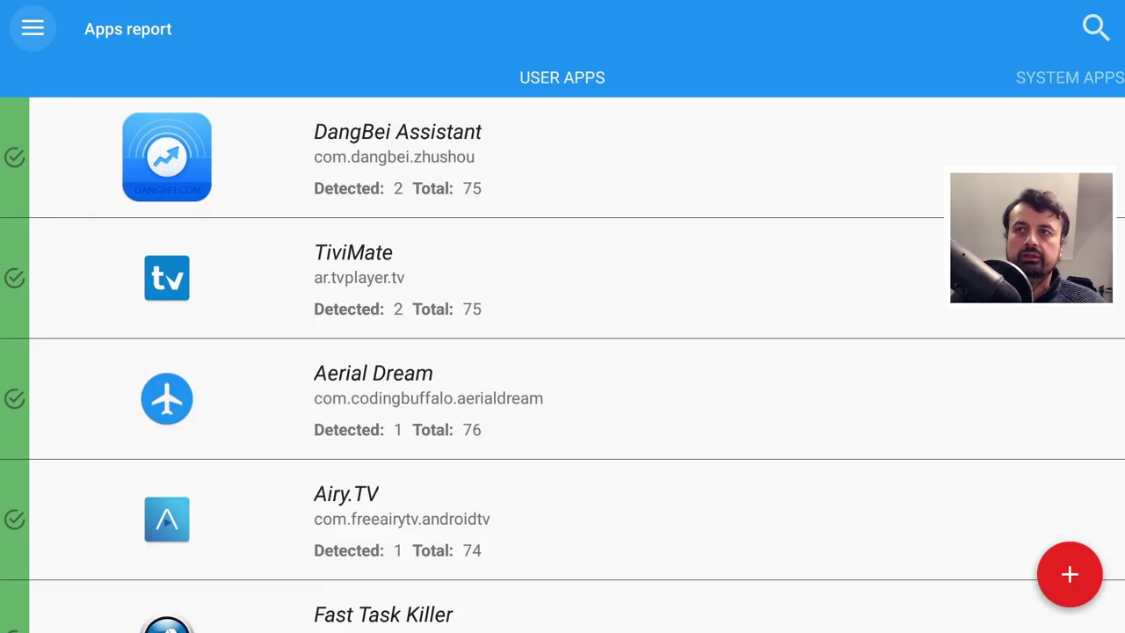
# View the VirusTotal file report for Airy.TV and return to the apps report.
pyautogui.press('Down')
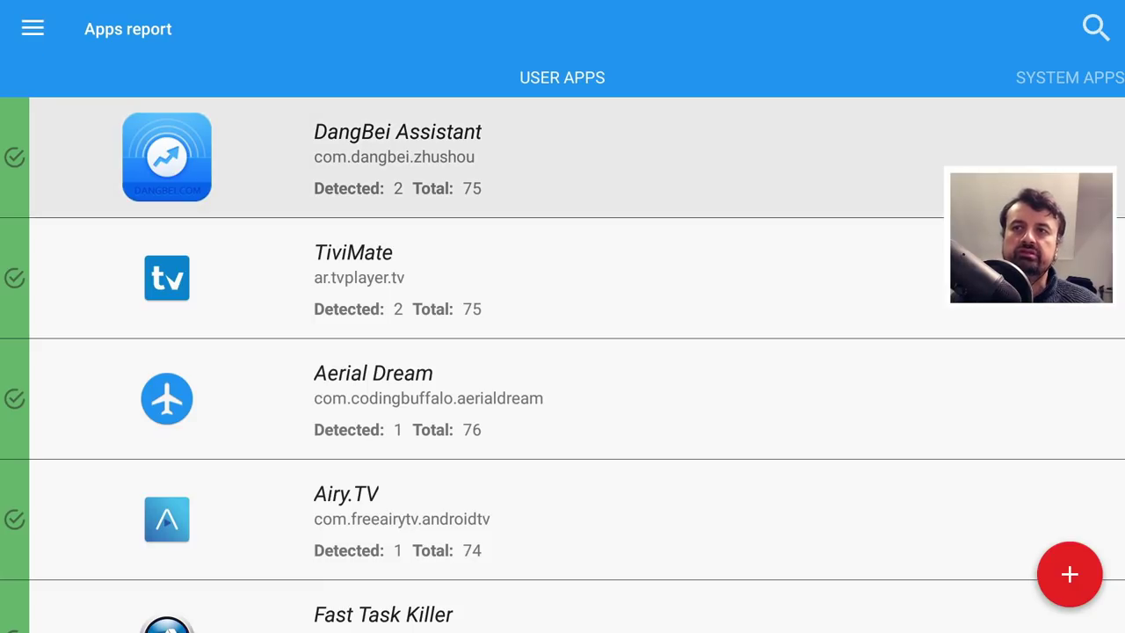
pyautogui.press('Down')
pyautogui.press('Down')
pyautogui.press('Down')
pyautogui.press('Down')
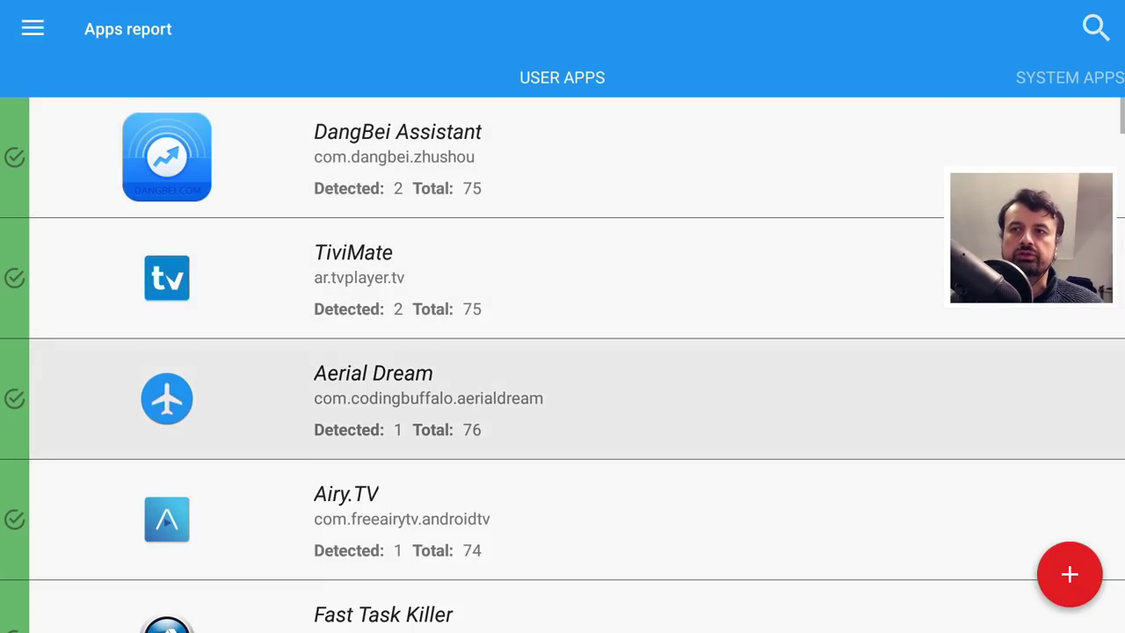
pyautogui.press('Up')
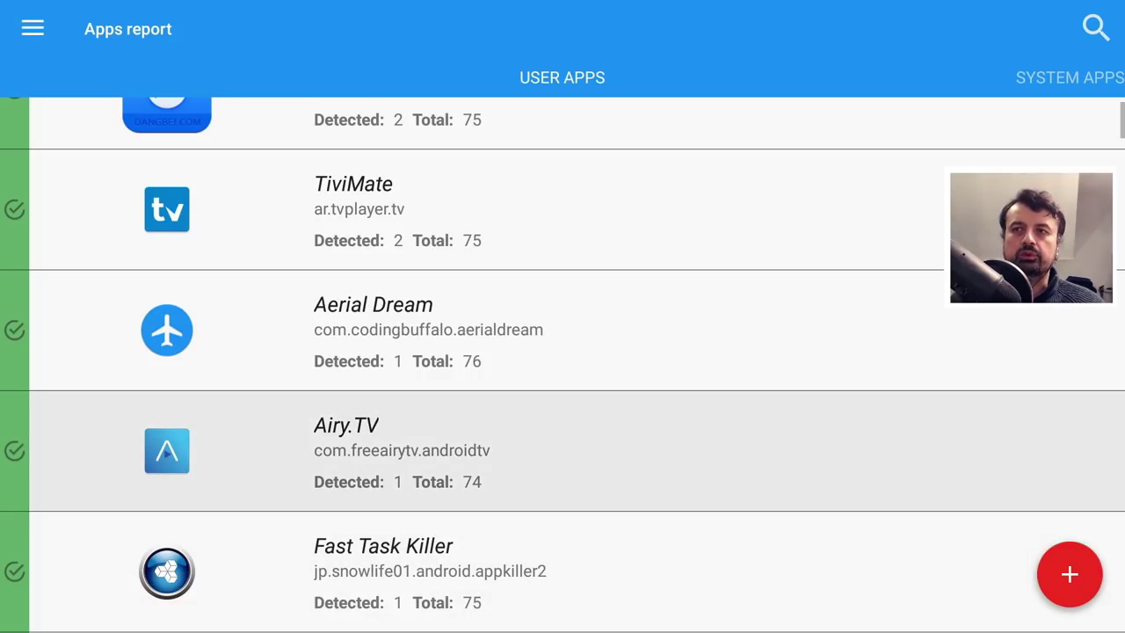
pyautogui.press('Return')
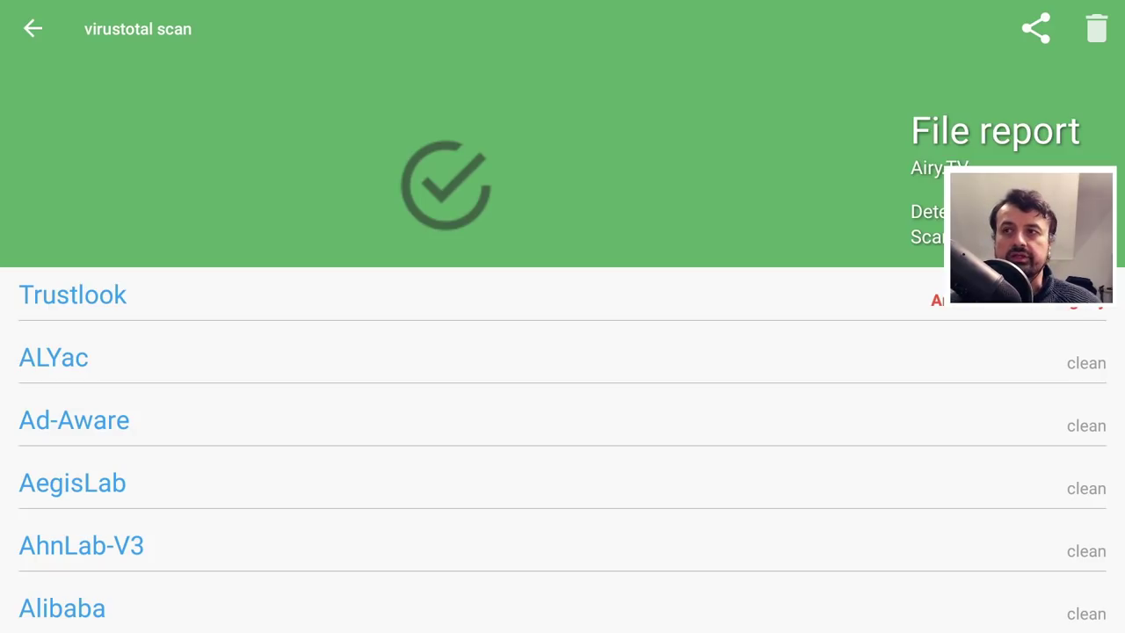
pyautogui.press('Escape')
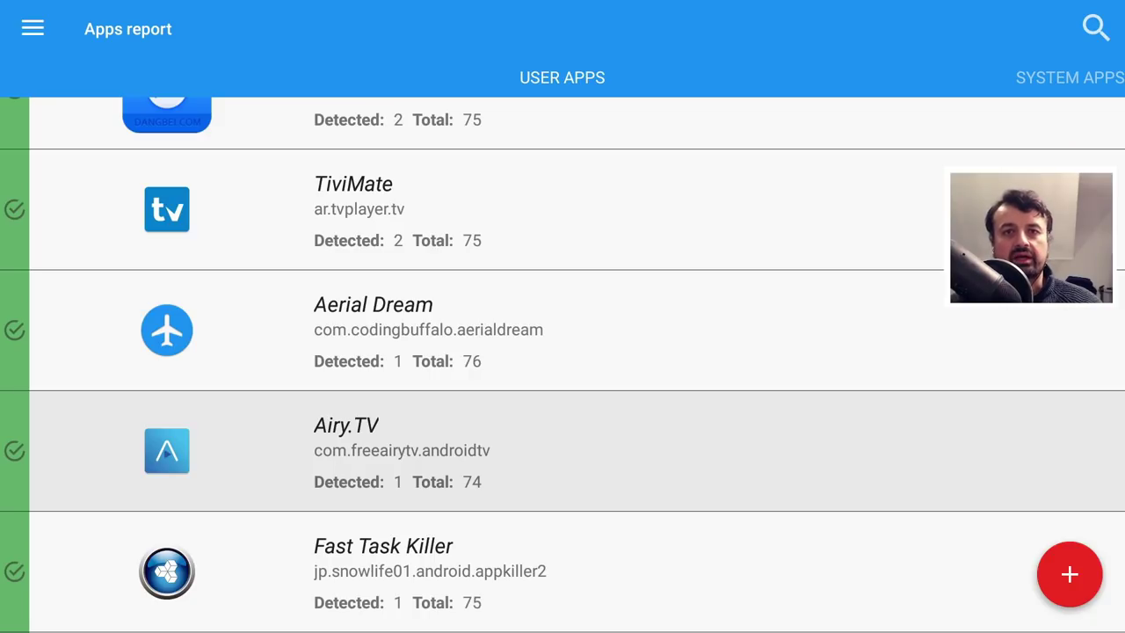
# Examine the detection counts of the scanned user apps from Fast Task Killer down to Clean Cache, and return to Tasker.
pyautogui.press('Down')
pyautogui.press('Down')
pyautogui.press('Down')
pyautogui.press('Down')
pyautogui.press('Down')
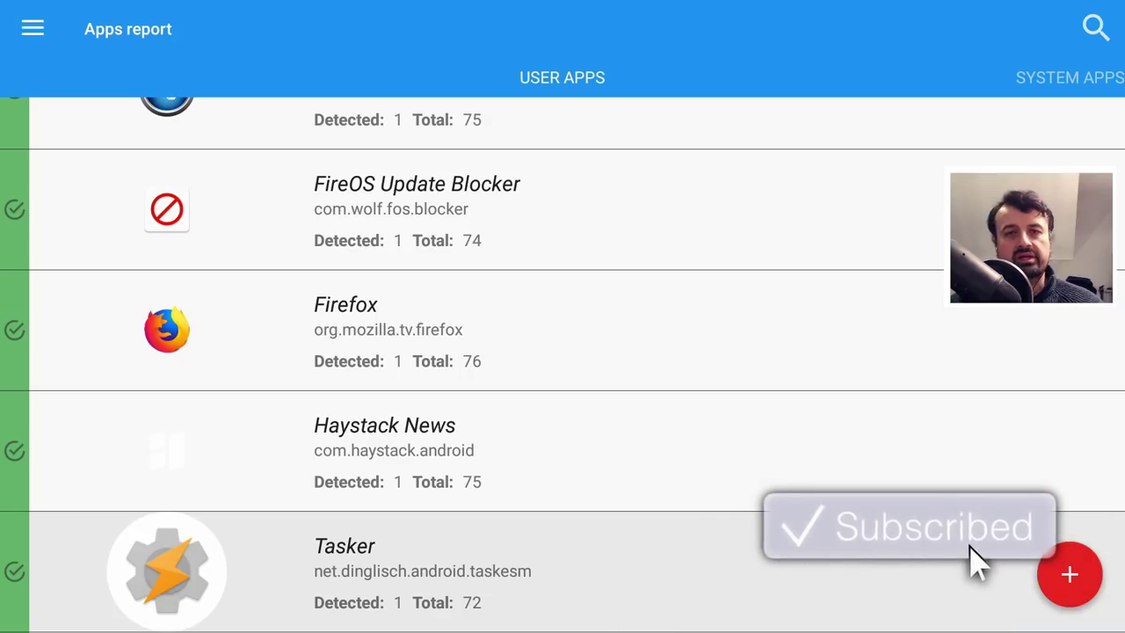
pyautogui.press('Down')
pyautogui.press('Down')
pyautogui.press('Down')
pyautogui.press('Down')
pyautogui.press('Down')
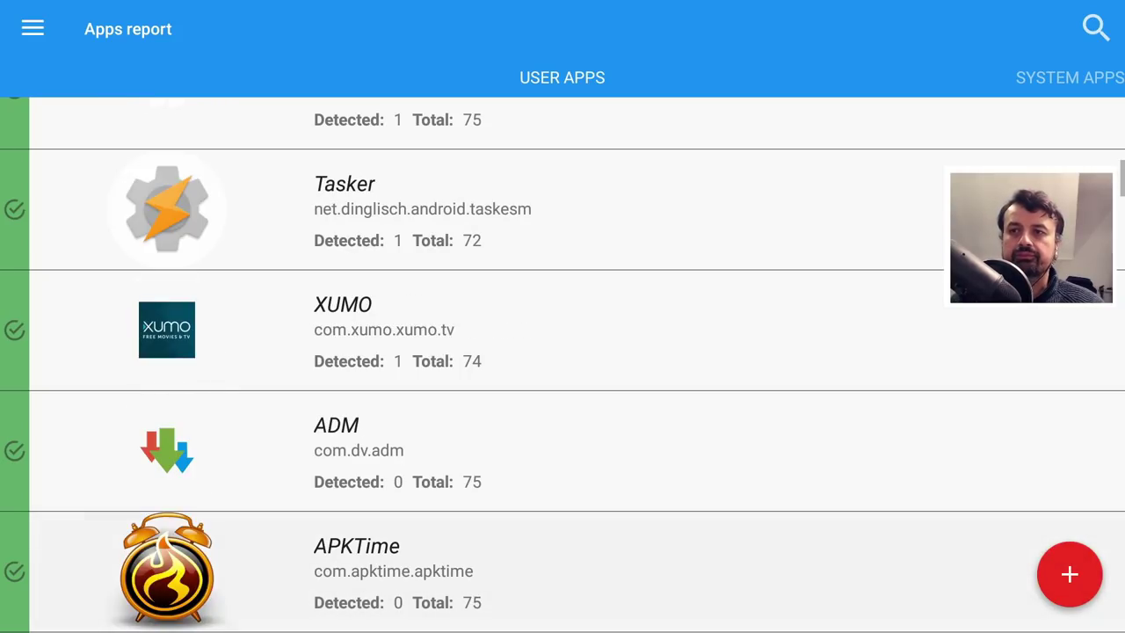
pyautogui.press('Up')
pyautogui.press('Up')
pyautogui.press('Up')
pyautogui.press('Down')
pyautogui.press('Down')
pyautogui.press('Down')
pyautogui.press('Down')
pyautogui.press('Down')
pyautogui.press('Down')
pyautogui.press('Down')
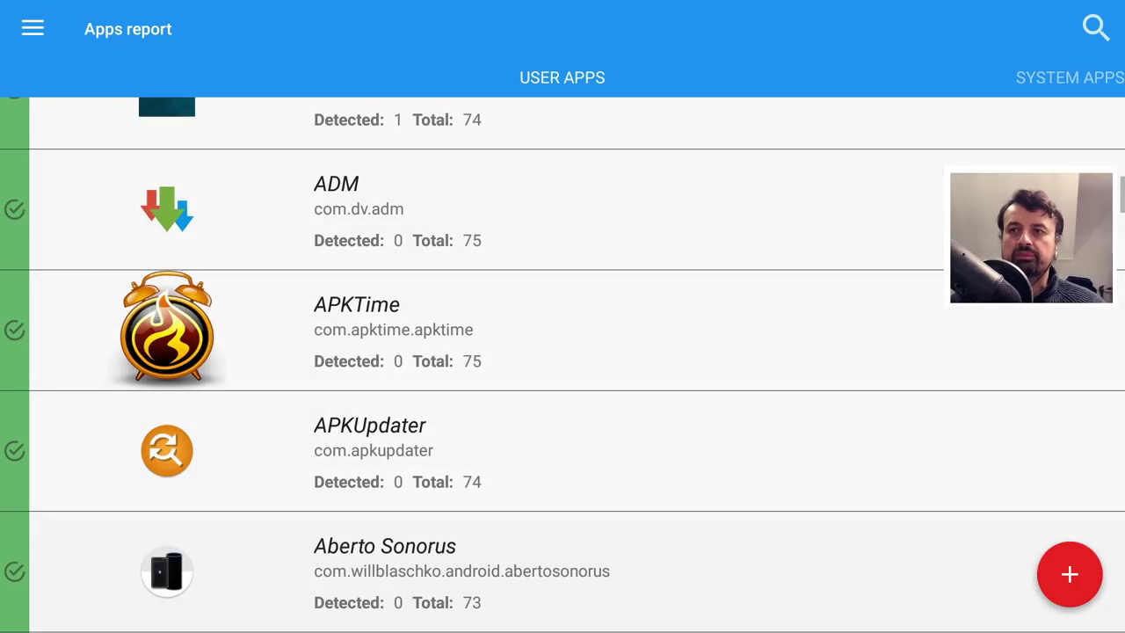
pyautogui.press('Down')
pyautogui.press('Down')
pyautogui.press('Down')
pyautogui.press('Down')
pyautogui.press('Down')
pyautogui.press('Down')
pyautogui.press('Down')
pyautogui.press('Down')
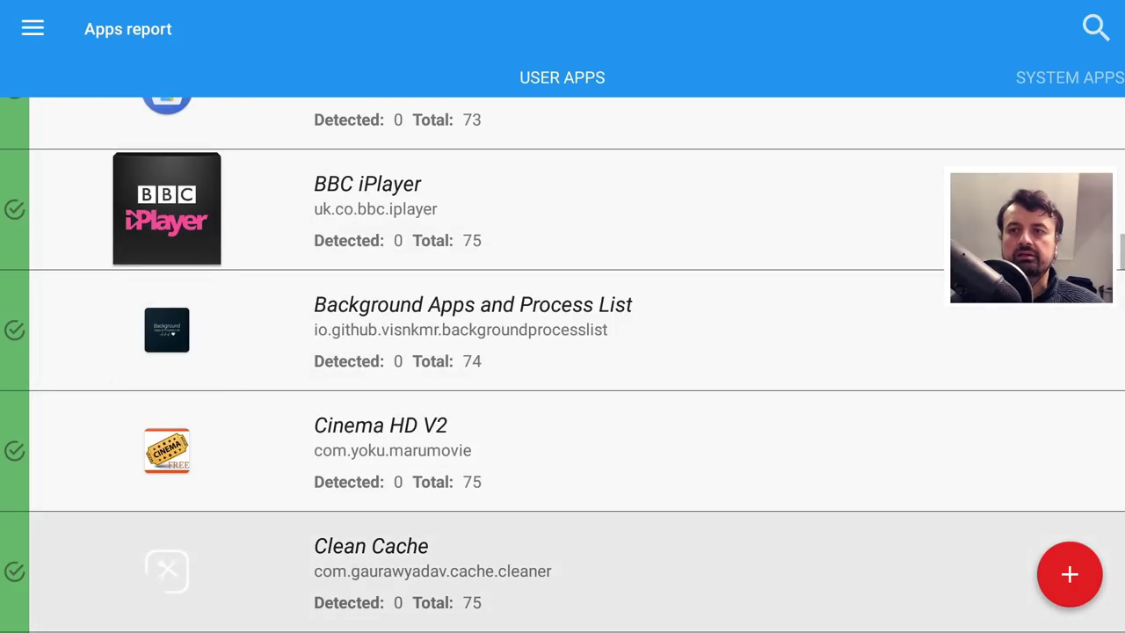
pyautogui.press('Down')
pyautogui.press('Down')
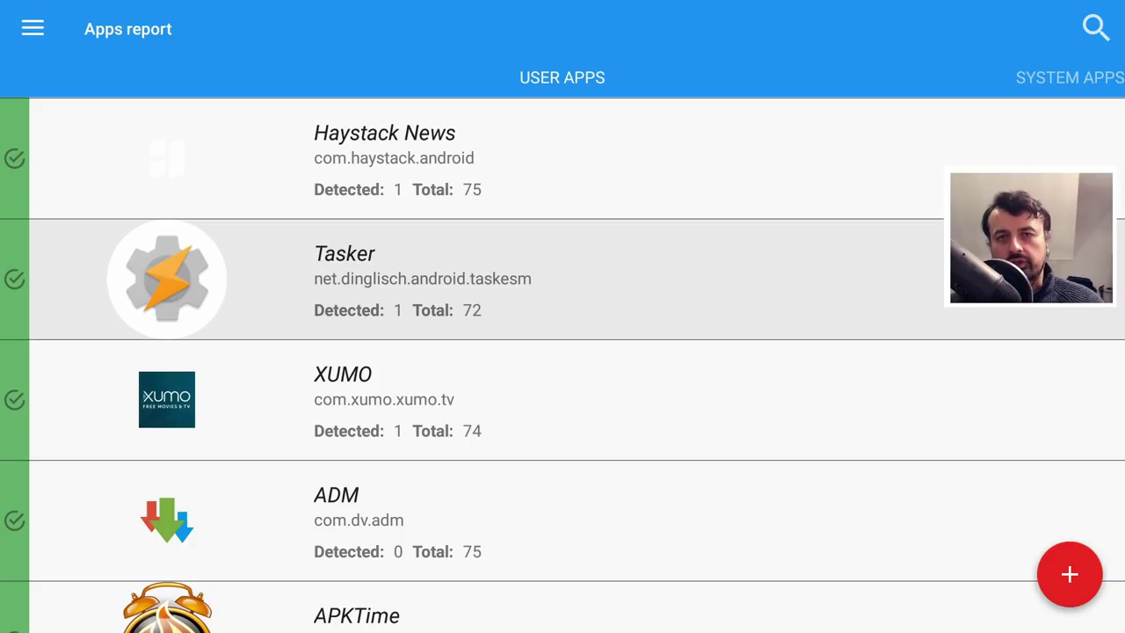
pyautogui.press('Down')
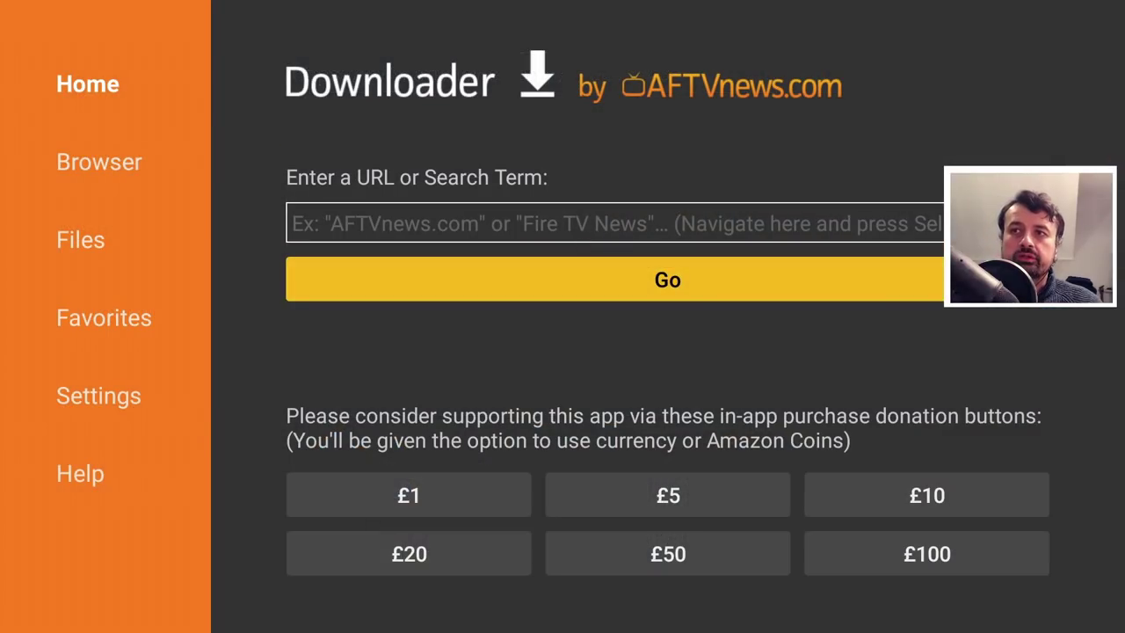
# Enter 53402 as the URL or search term on the home page of Downloader.
pyautogui.press('Up')
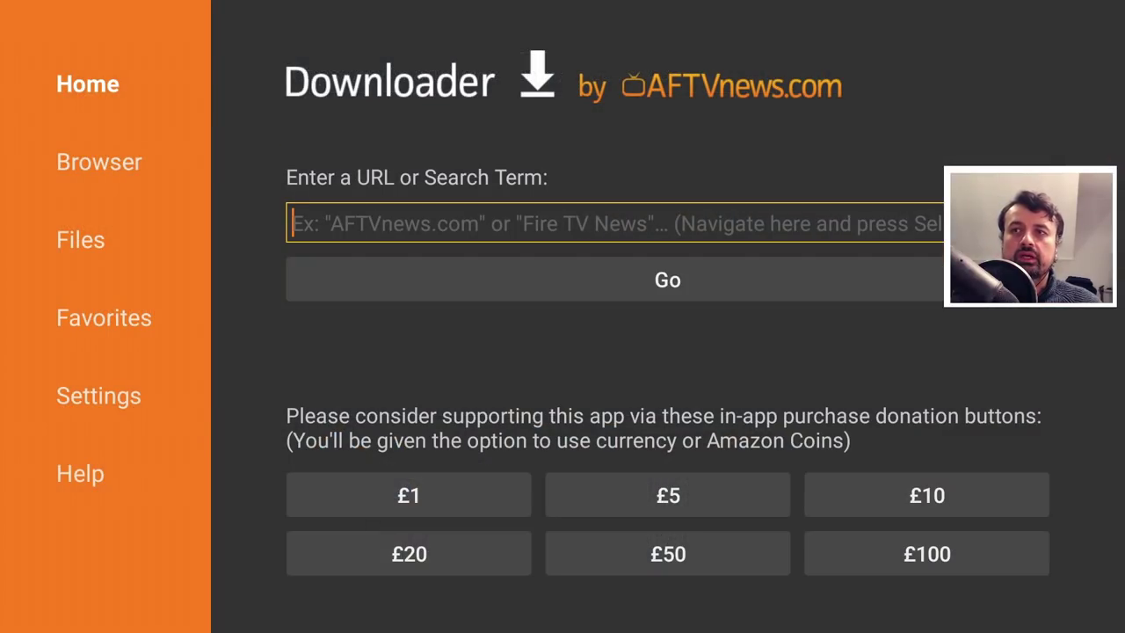
pyautogui.press('Return')
pyautogui.press('Down')
pyautogui.press('Up')
pyautogui.press('Up')
pyautogui.press('Right')
pyautogui.press('Right')
pyautogui.press('Right')
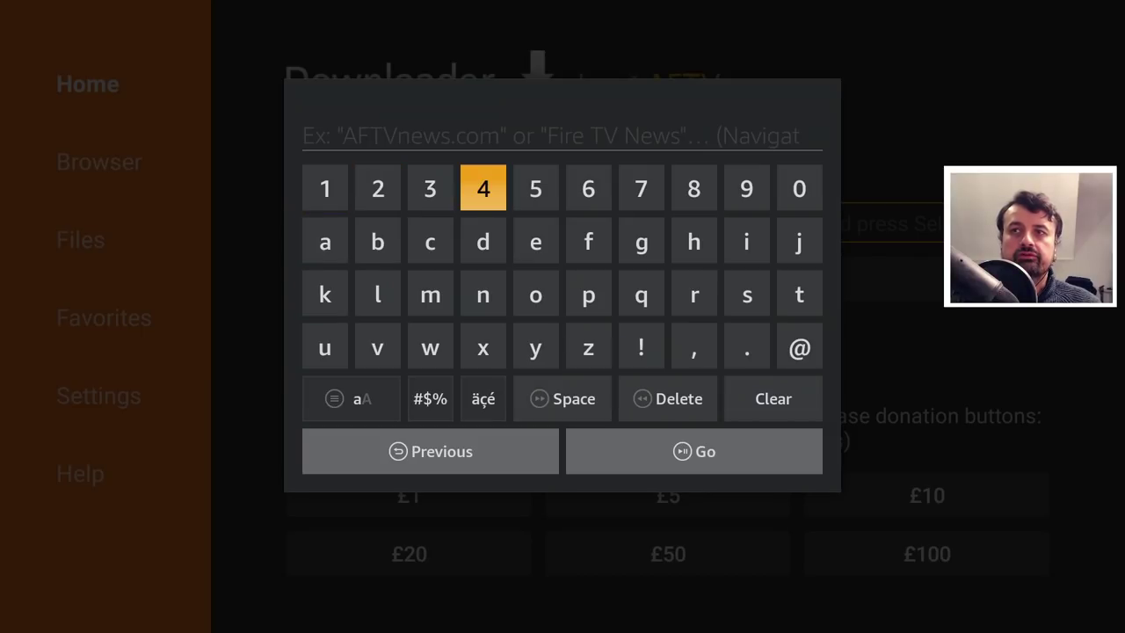
pyautogui.press('Right')
pyautogui.press('Return')
pyautogui.press('Left')
pyautogui.press('Left')
pyautogui.press('Return')
pyautogui.press('Right')
pyautogui.press('Return')
pyautogui.press('Left')
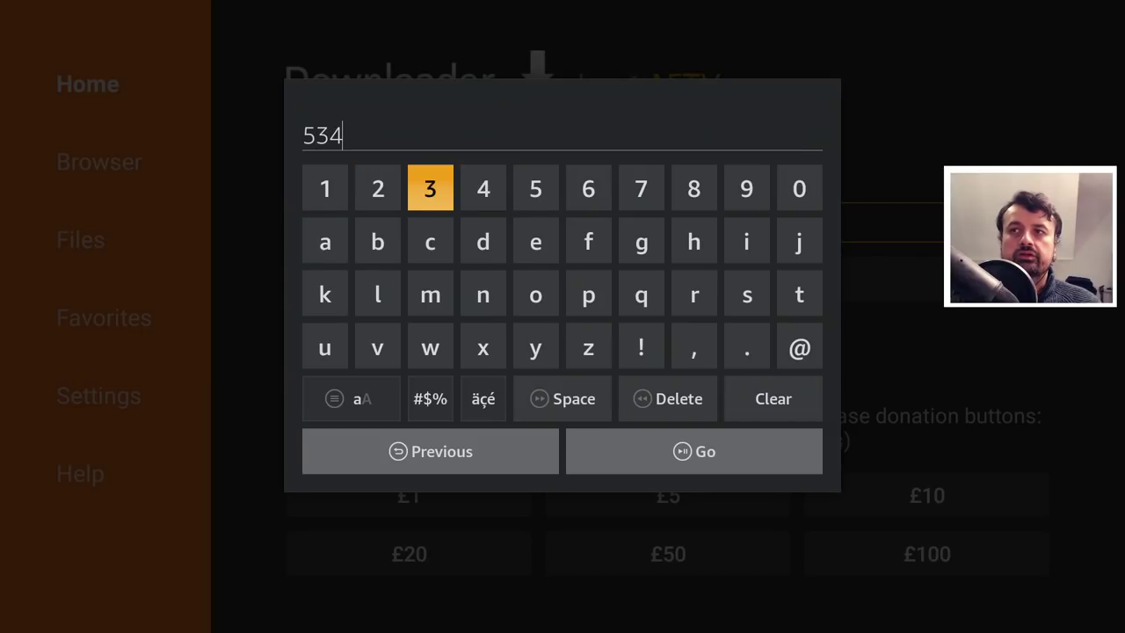
pyautogui.press('Left')
pyautogui.press('Left')
pyautogui.press('Left')
pyautogui.press('Return')
pyautogui.press('Right')
pyautogui.press('Right')
pyautogui.press('Return')
pyautogui.press('Down')
pyautogui.press('Down')
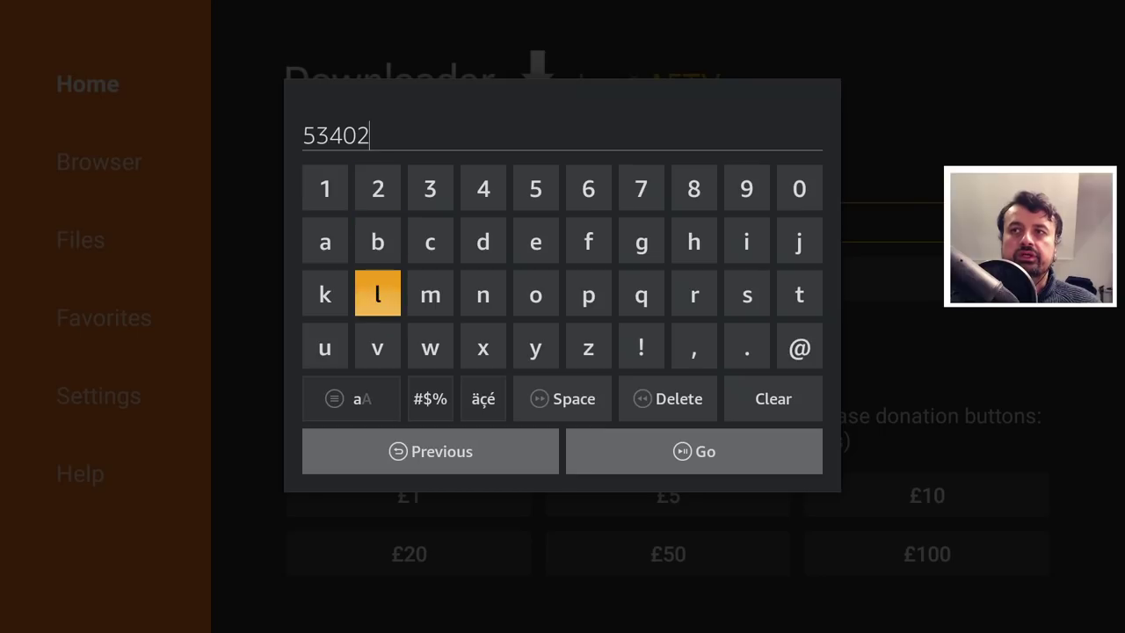
# Submit the entered number to load the Tech Doctor UK website.
pyautogui.press('Down')
pyautogui.press('Down')
pyautogui.press('Right')
pyautogui.press('Return')
pyautogui.press('Return')
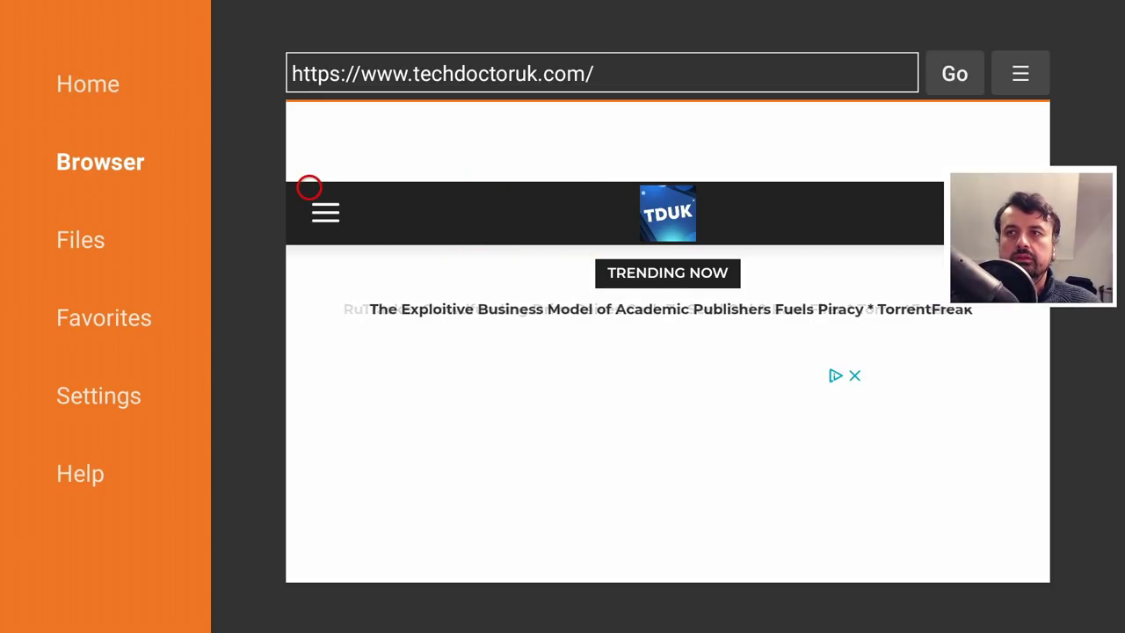
# Open the article "5 Amazing Firestick / Android TV Apps (Feb 2021)" and look through its entries from HayStack TV to Filechef.
pyautogui.click(309, 197)
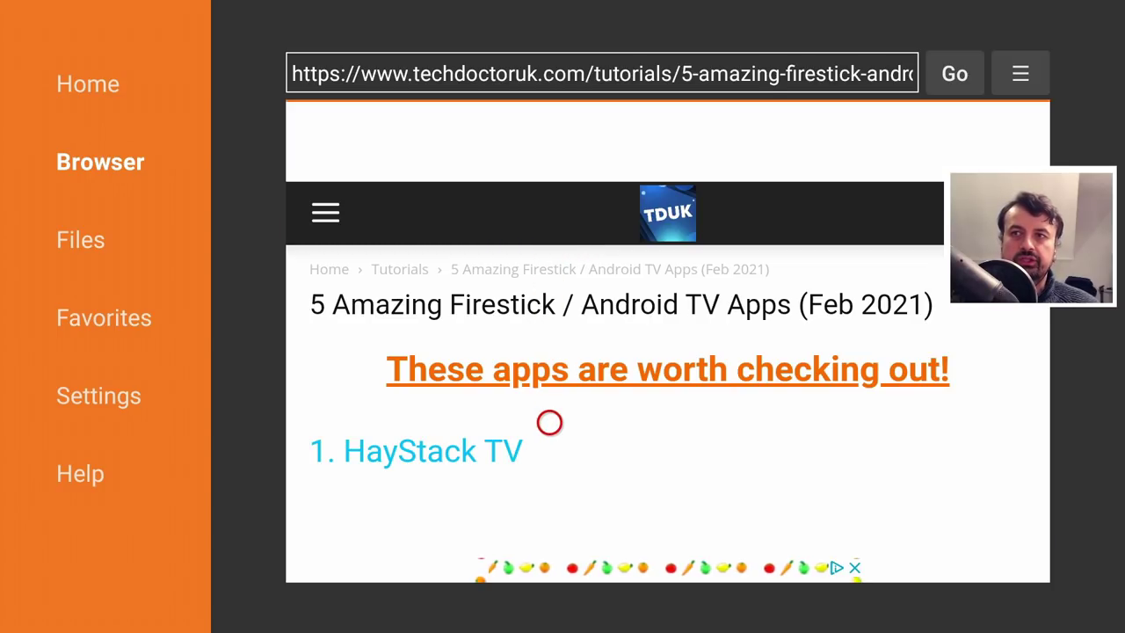
pyautogui.scroll(-10, 550, 560)
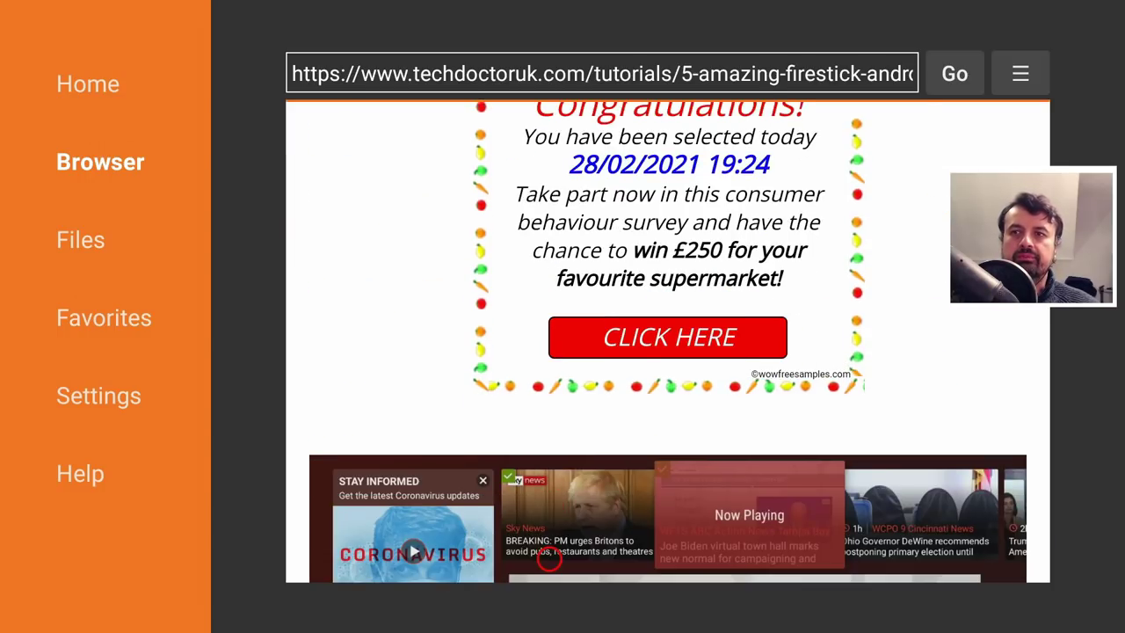
pyautogui.scroll(-3, 549, 559)
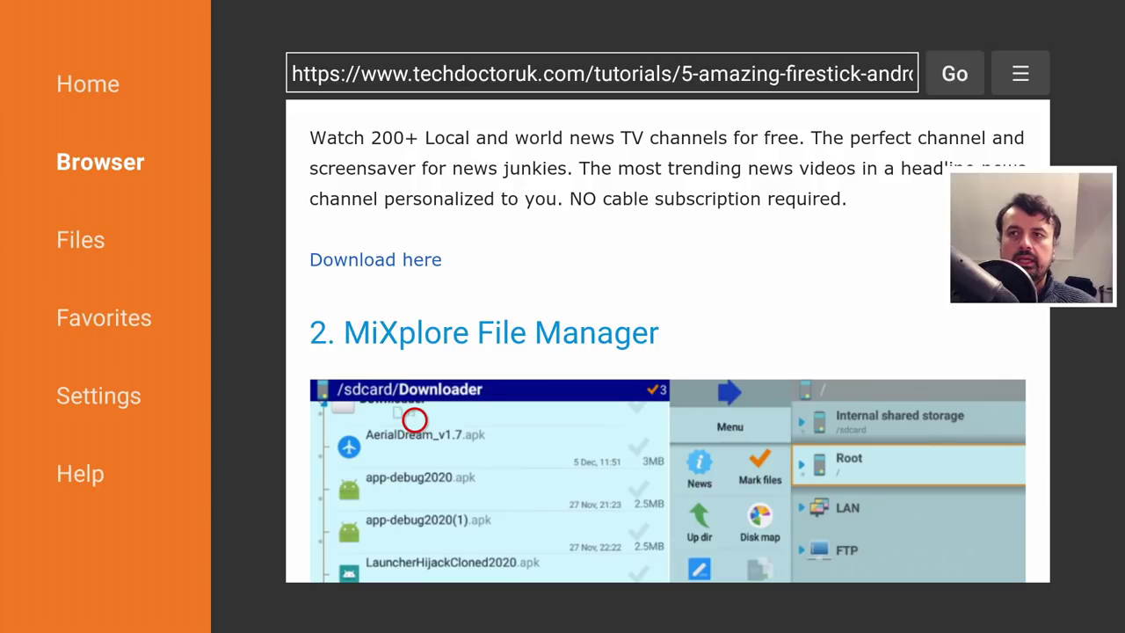
pyautogui.scroll(-6, 414, 559)
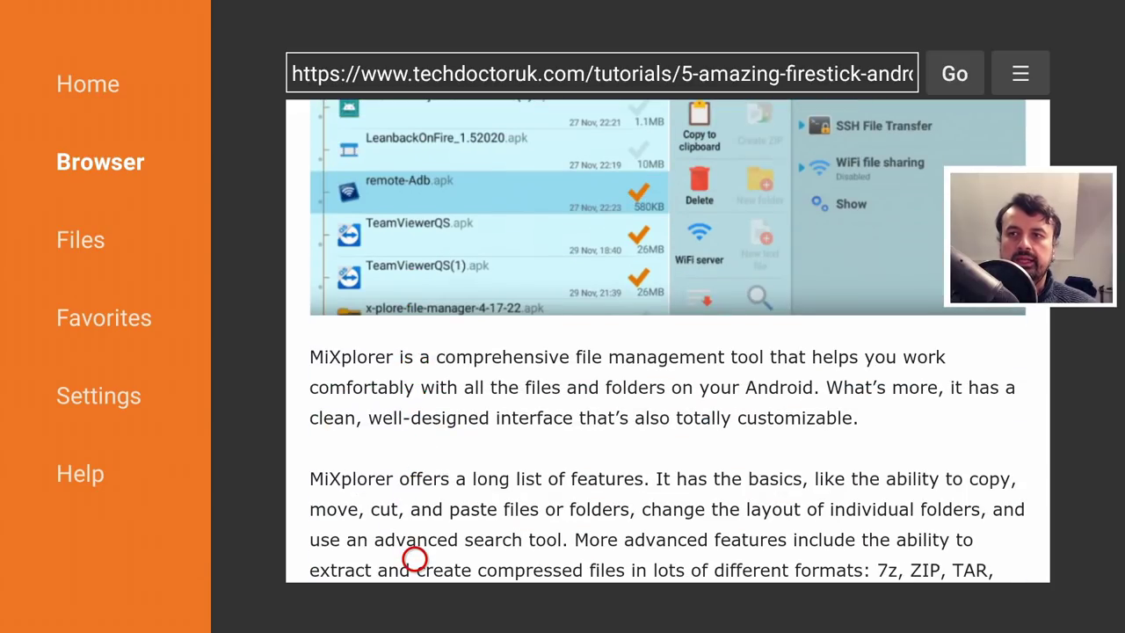
pyautogui.scroll(-8, 415, 559)
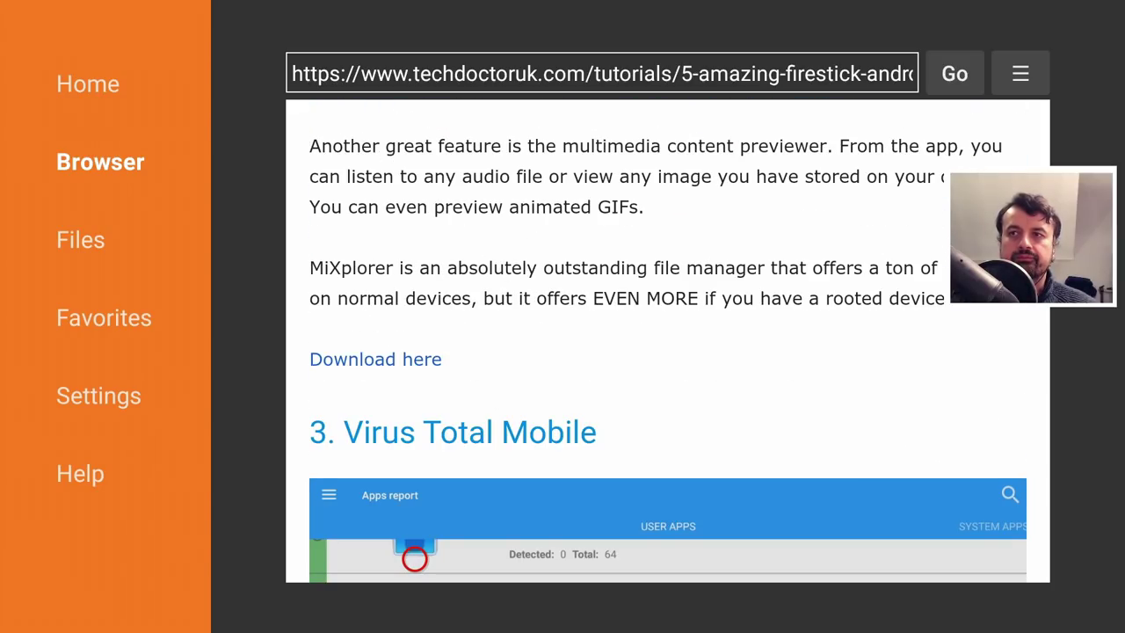
pyautogui.scroll(-15, 415, 559)
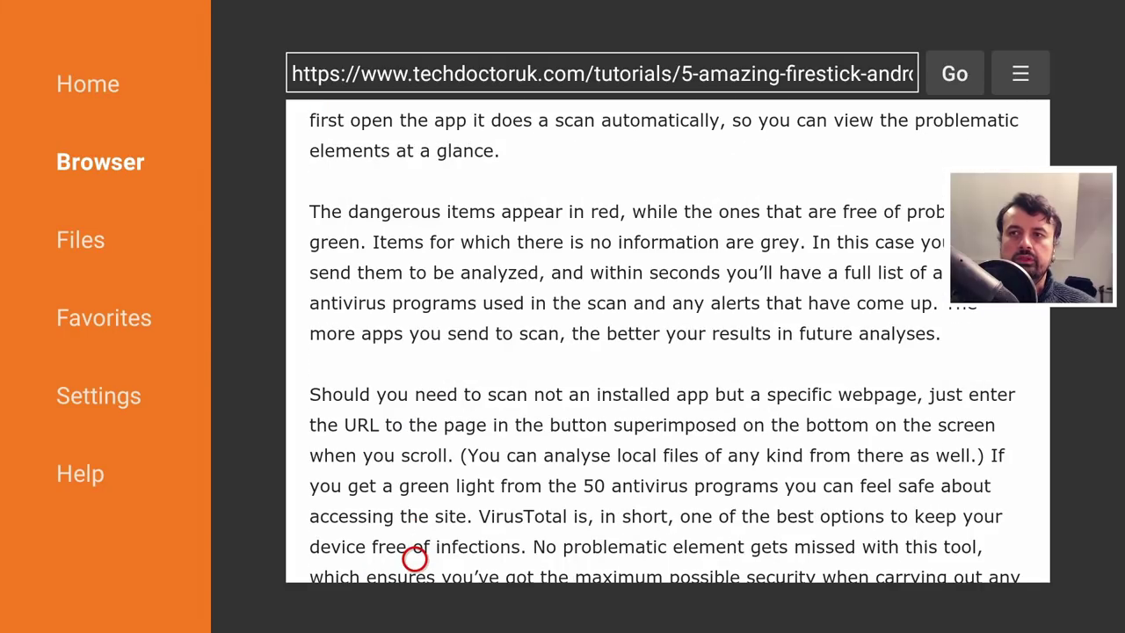
pyautogui.scroll(-1, 414, 559)
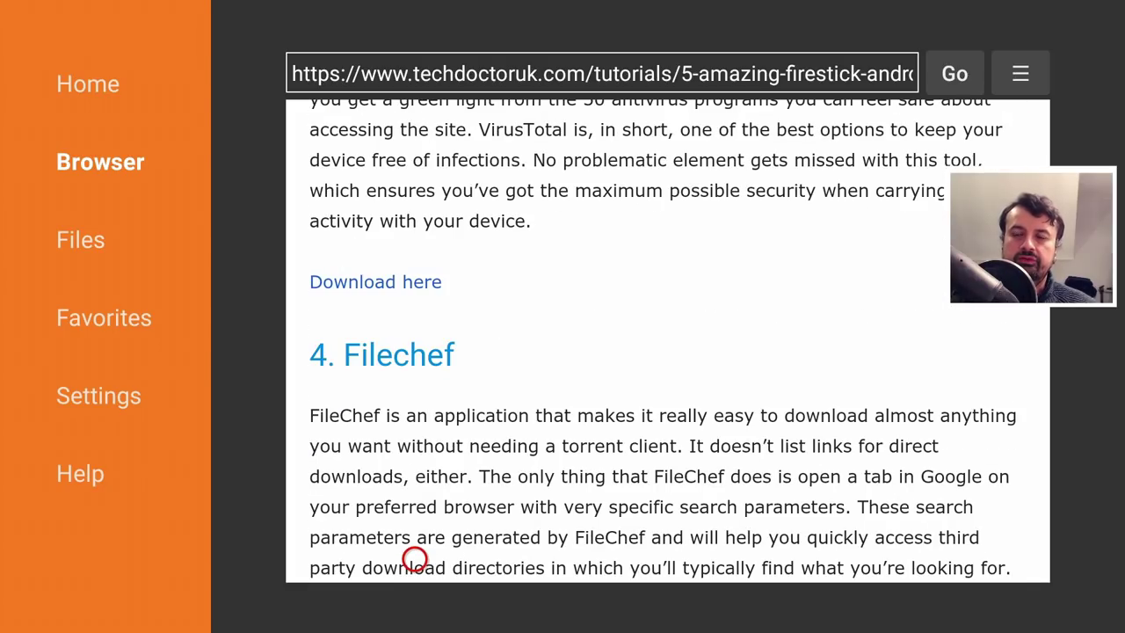
pyautogui.scroll(-7, 415, 559)
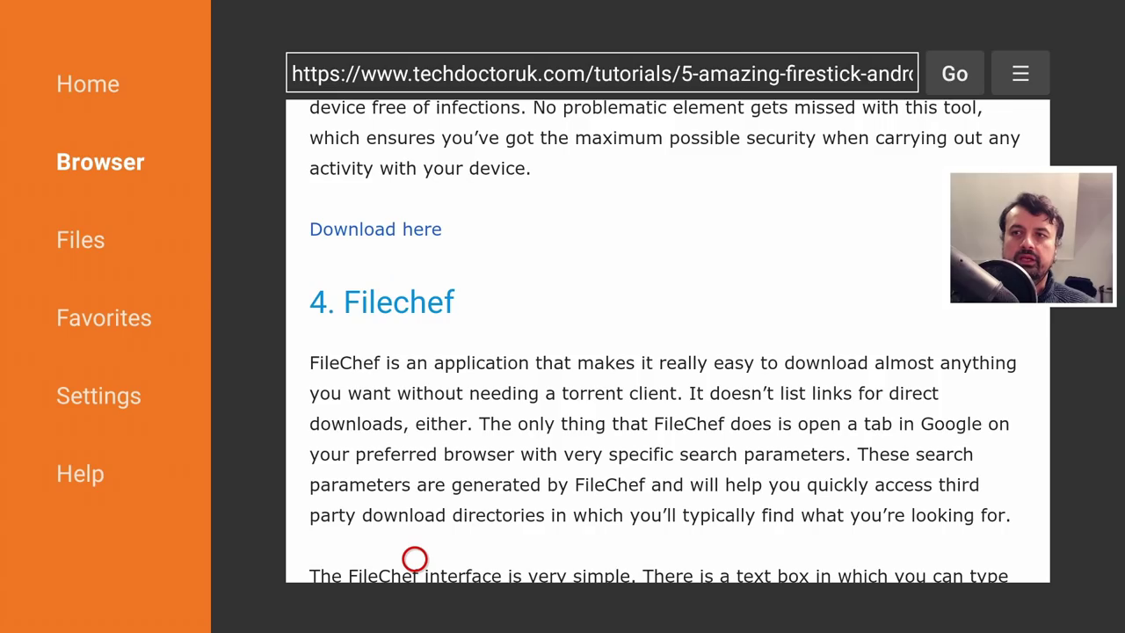
# Download the FileChef 1.9 APK through the download link in the article's Filechef section and start its installation.
pyautogui.scroll(-6, 415, 559)
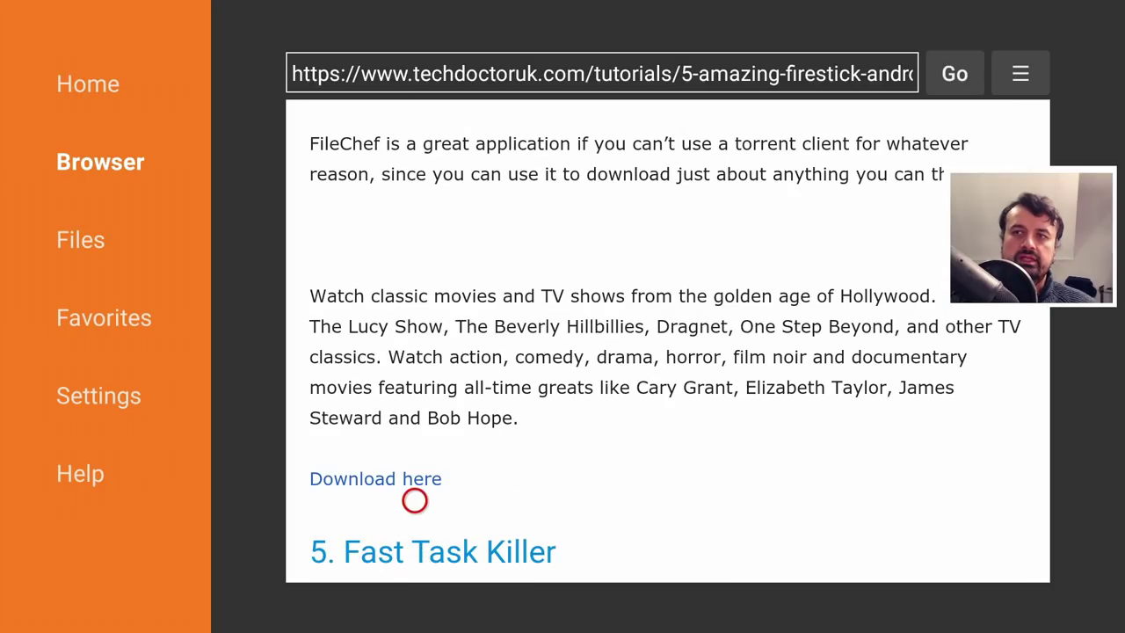
pyautogui.click(415, 461)
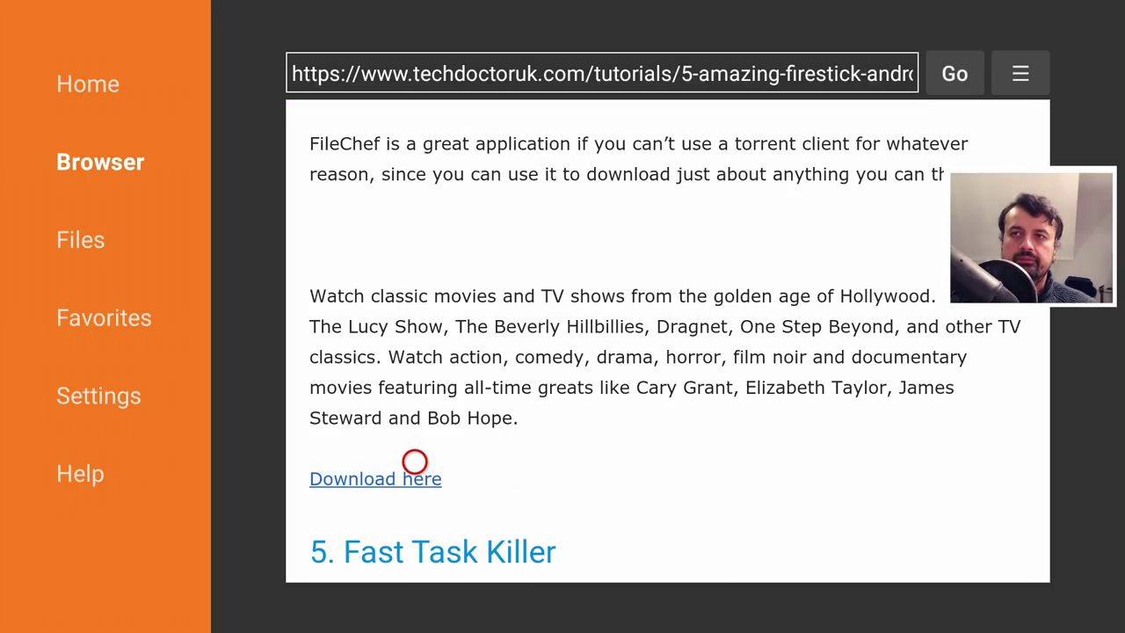
pyautogui.scroll(-3, 415, 559)
pyautogui.click(415, 530)
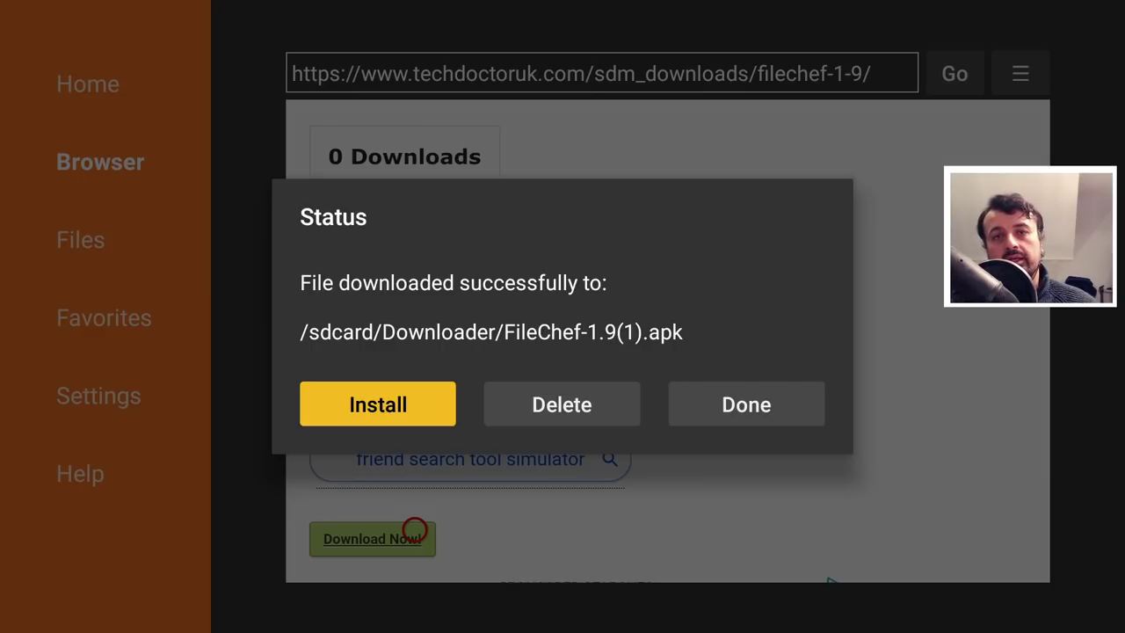
pyautogui.press('Return')
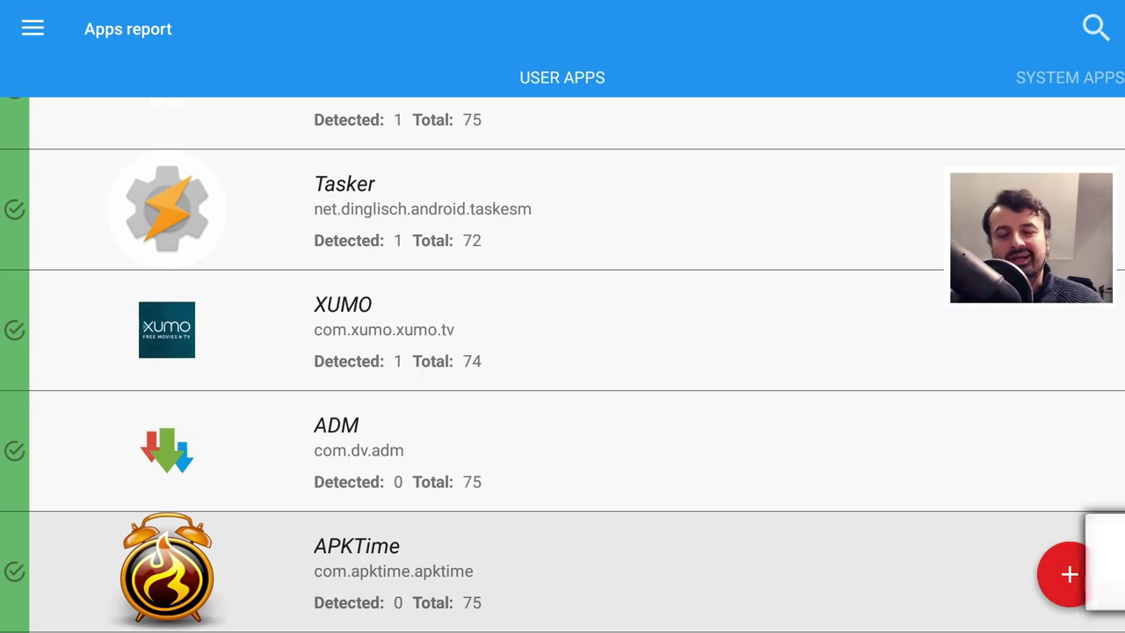
# View the scanned user apps down to APKUpdater in the VirusTotal apps report and return to the Fire TV home screen.
pyautogui.scroll(-2, 562, 351)
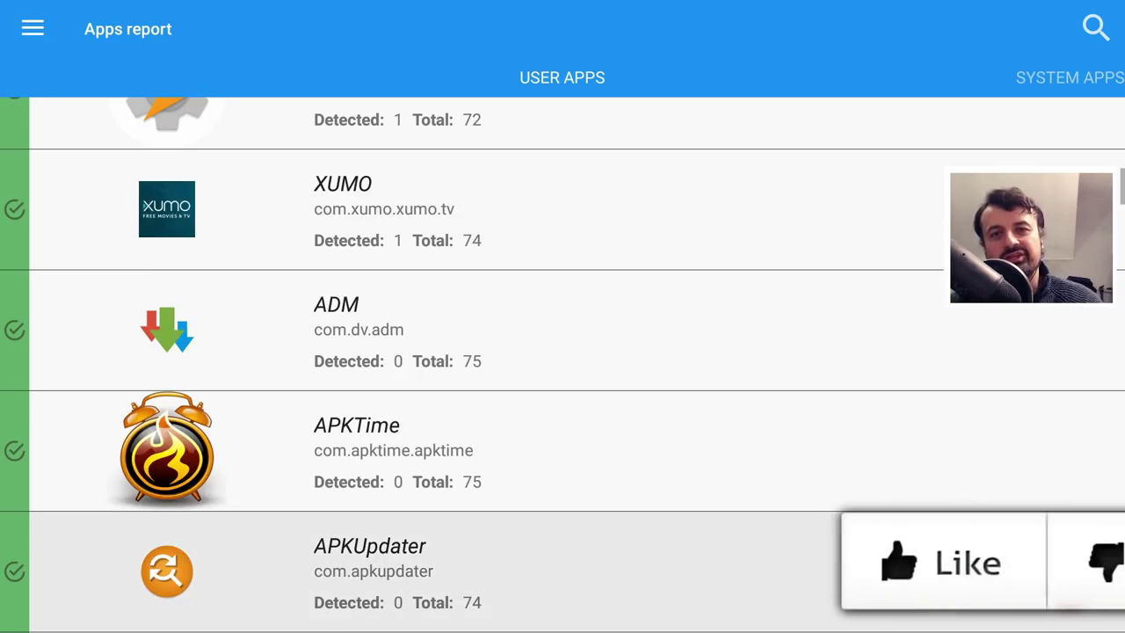
pyautogui.press('Home')
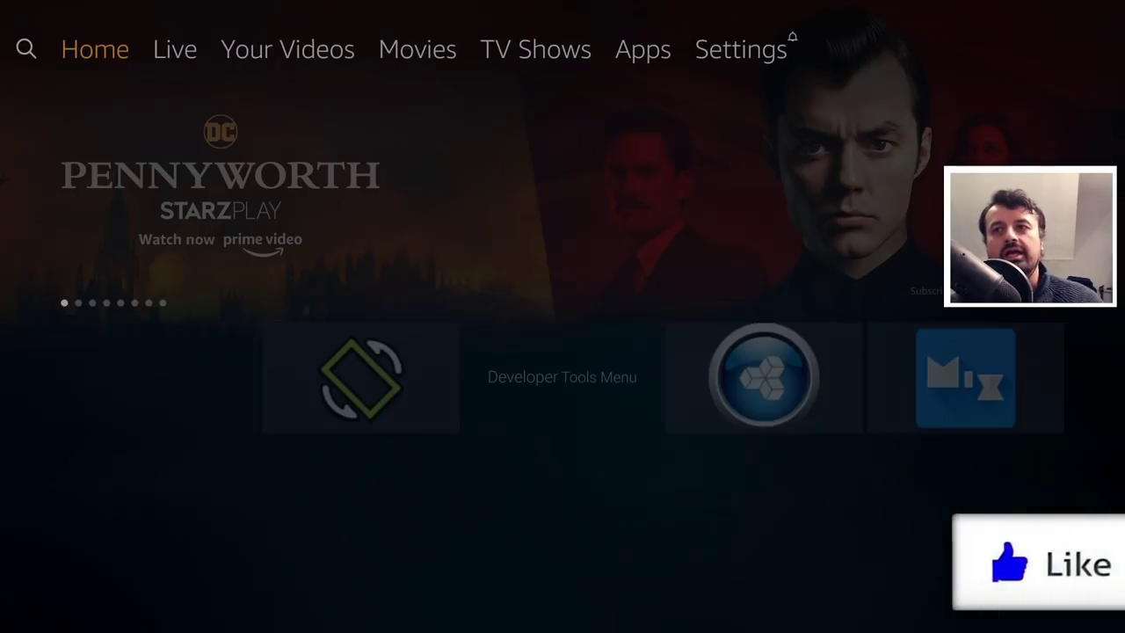